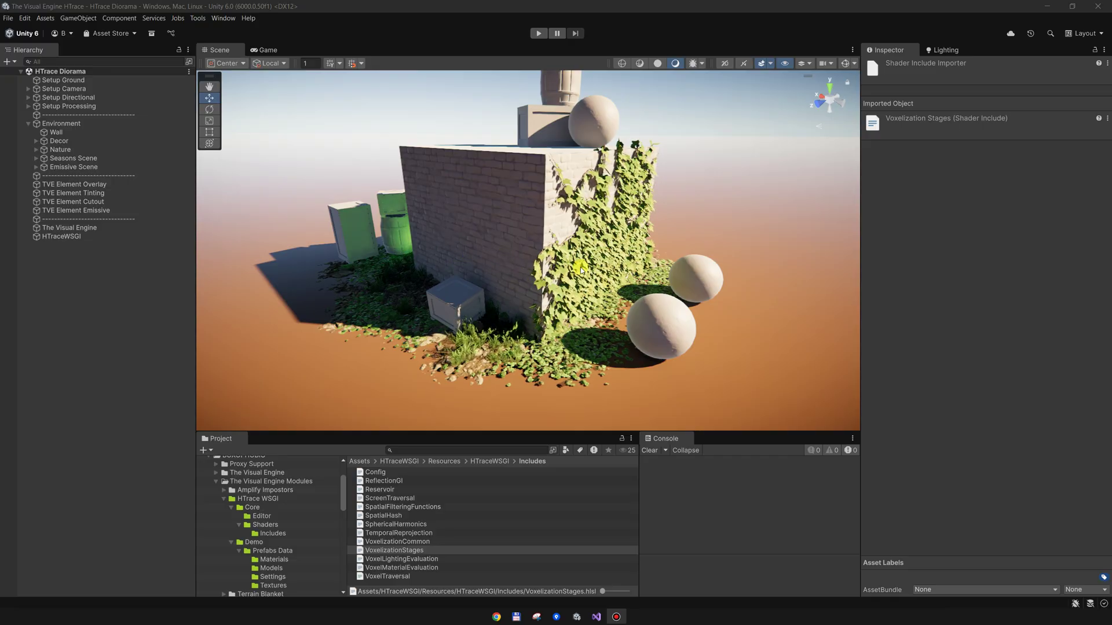
middle_click_drag(467, 272, 481, 270)
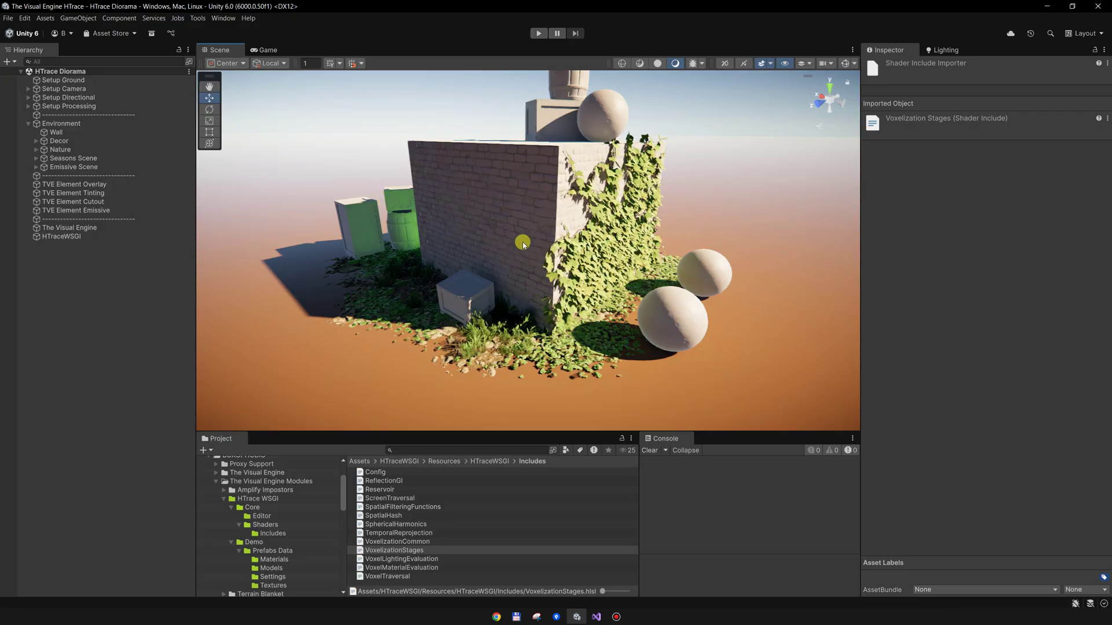
middle_click_drag(588, 276, 589, 270)
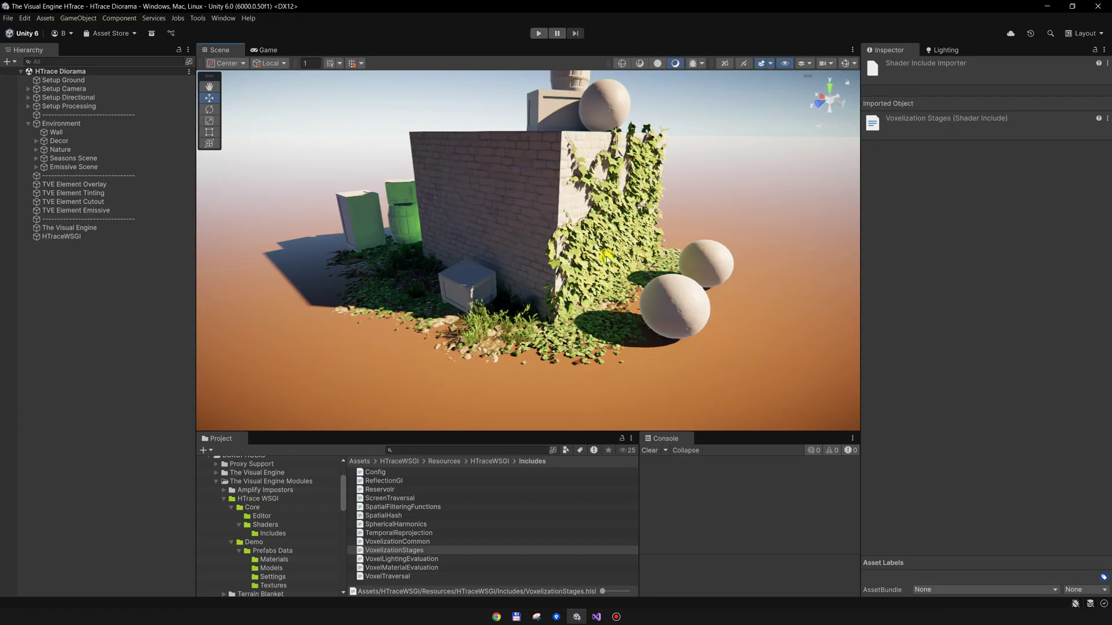
middle_click_drag(615, 247, 616, 253)
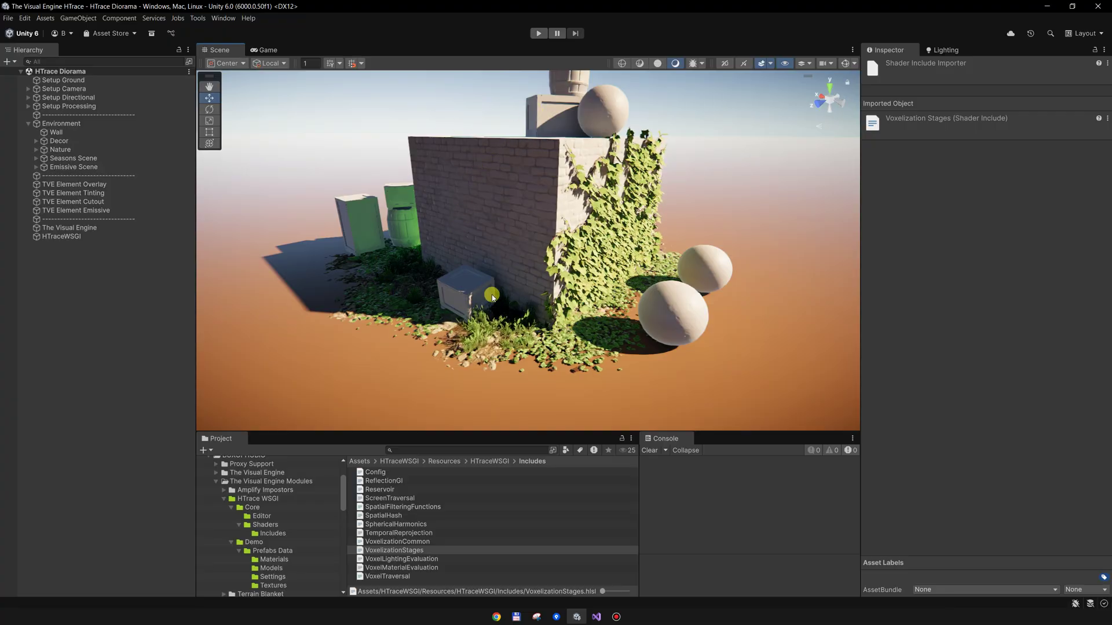
middle_click_drag(568, 293, 588, 275)
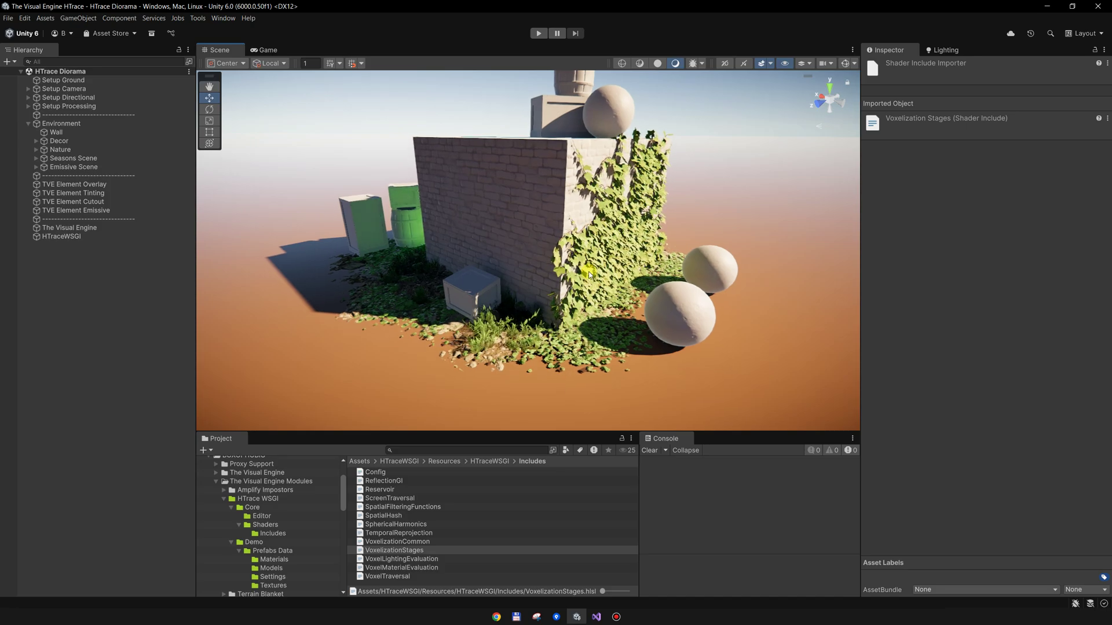
middle_click_drag(591, 274, 578, 278)
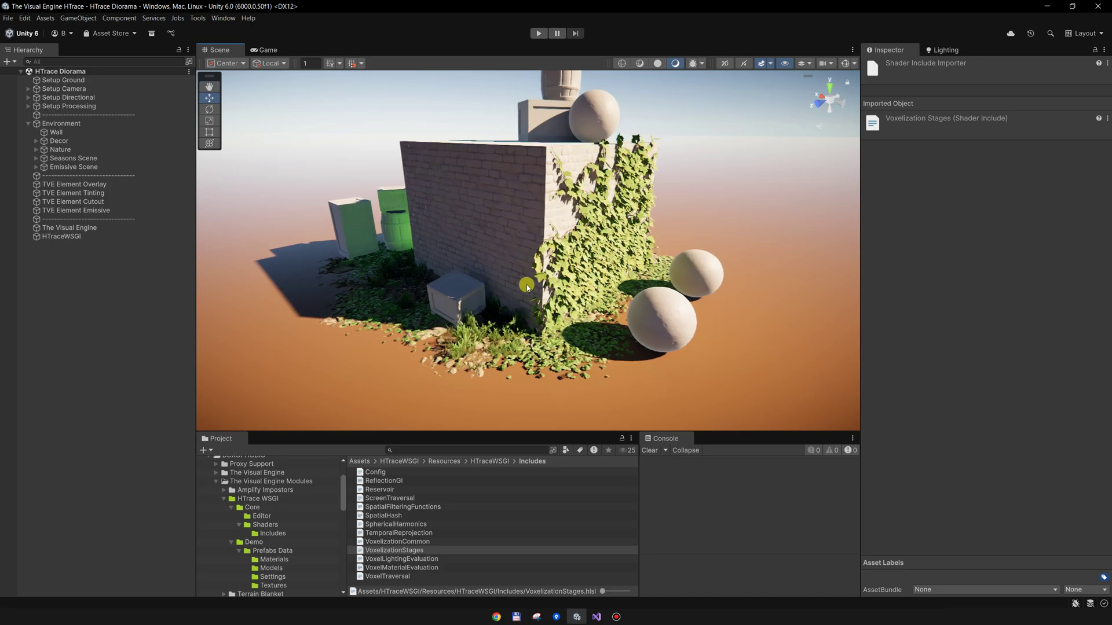
middle_click_drag(525, 280, 509, 265)
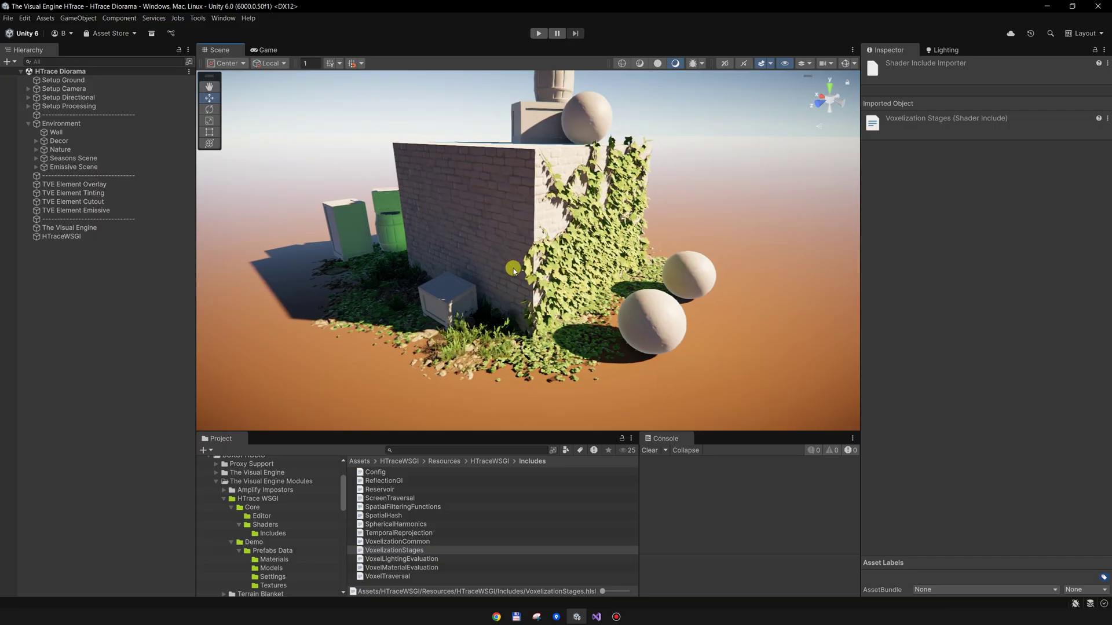
Step: Set the Season Control of The Visual Engine object to about 2.067, just past summer
left_click(73, 228)
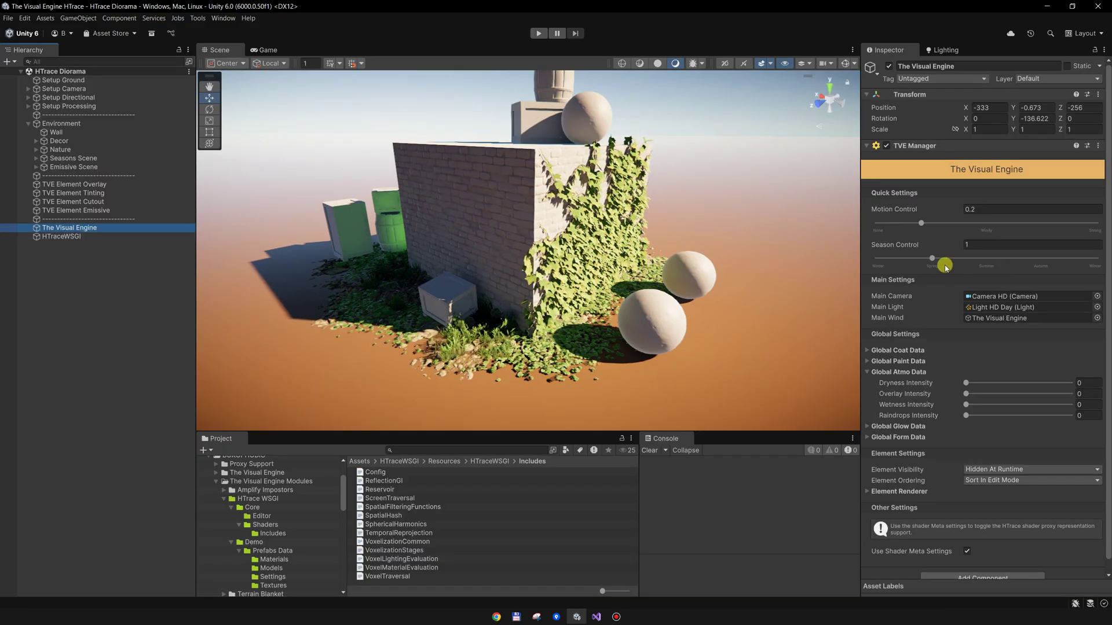
left_click_drag(938, 261, 989, 258)
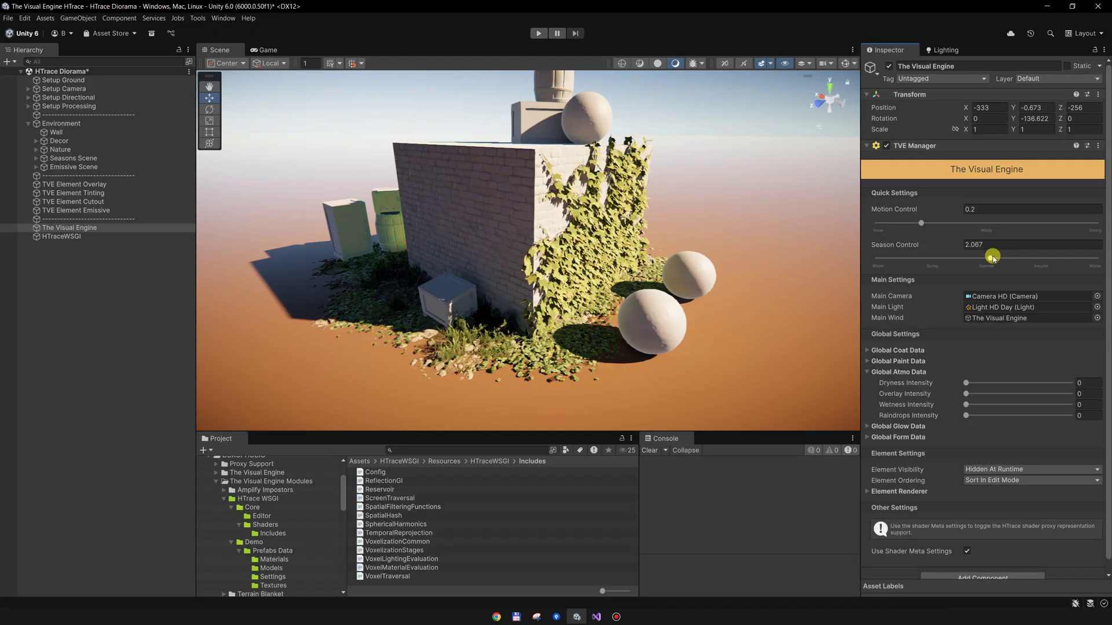
left_click_drag(606, 284, 613, 314, "alt")
left_click_drag(776, 304, 645, 320, "alt")
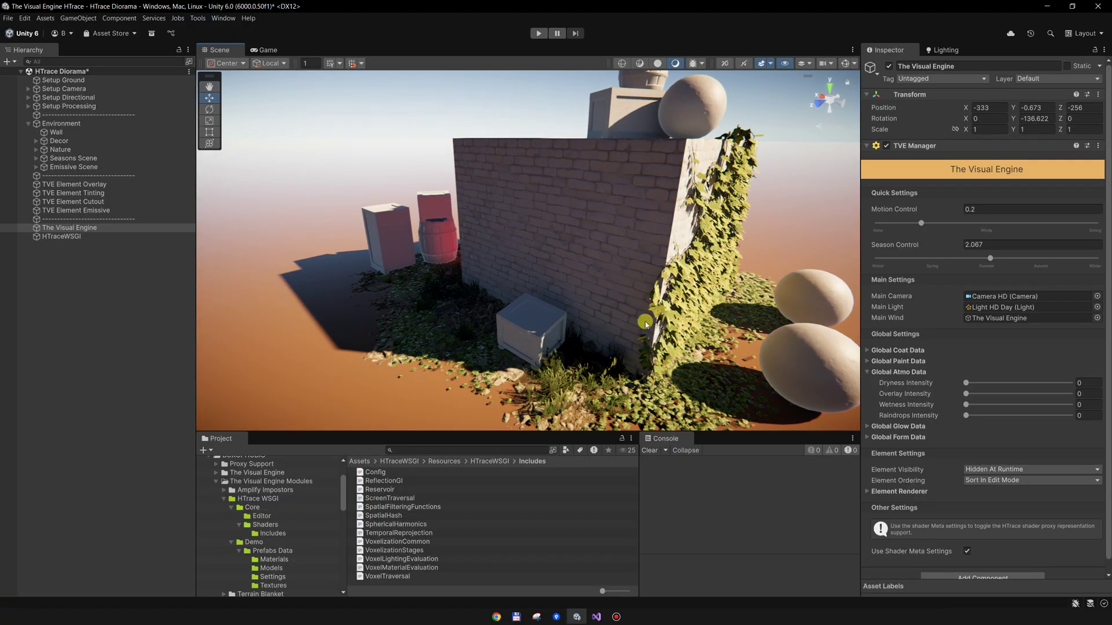
middle_click_drag(645, 320, 592, 303)
left_click_drag(592, 303, 615, 162, "alt")
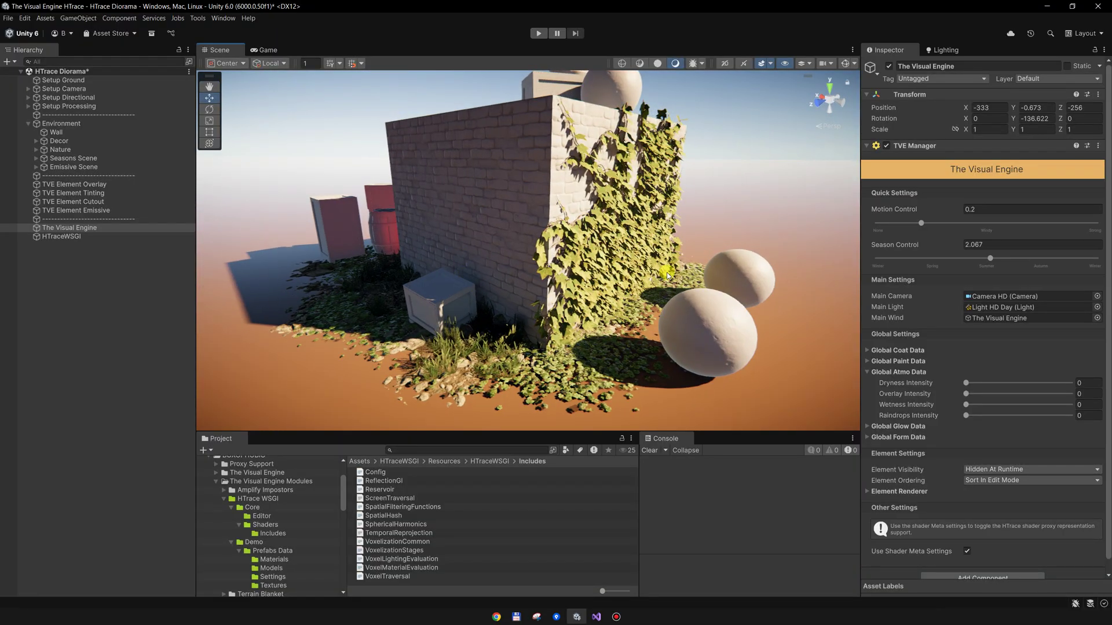
middle_click_drag(644, 289, 645, 273)
left_click_drag(602, 316, 614, 180, "alt")
left_click_drag(432, 221, 488, 225, "alt")
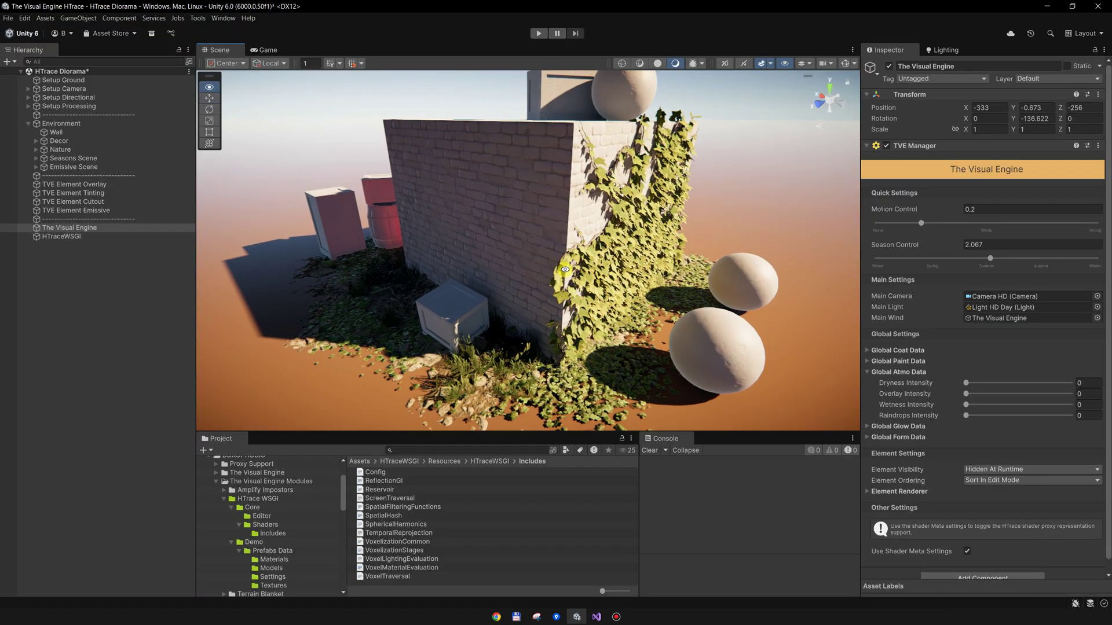
Step: Set the Season Control to about 3.075 to give the scene its autumn look
left_click(996, 258)
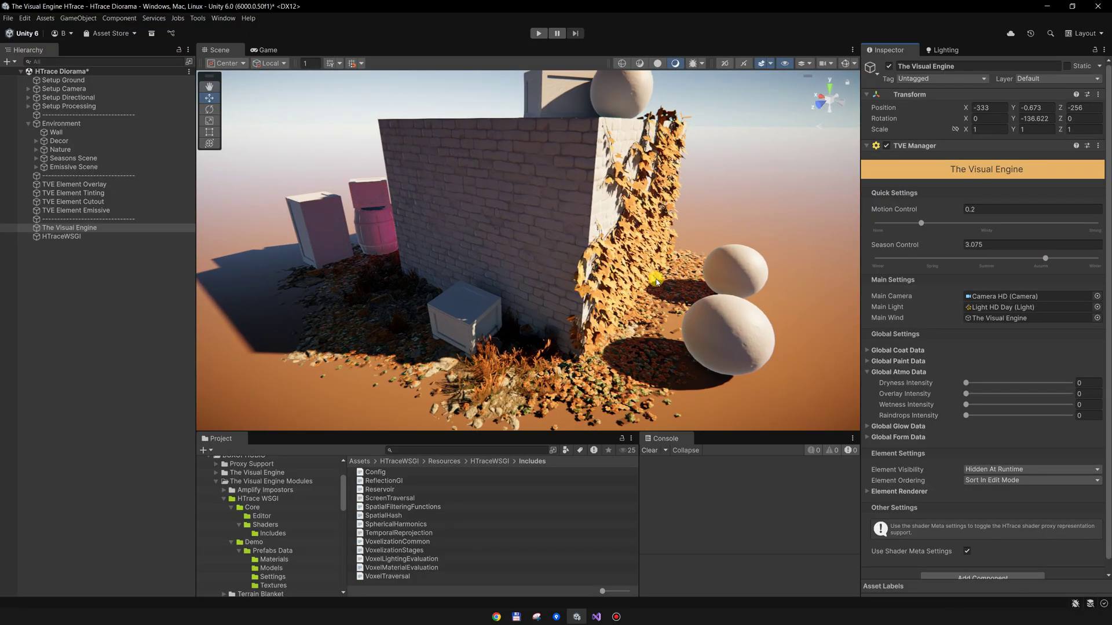
mouse_move(613, 282)
left_mouse_down("alt")
mouse_move(621, 269)
mouse_move(608, 273)
left_mouse_up("alt")
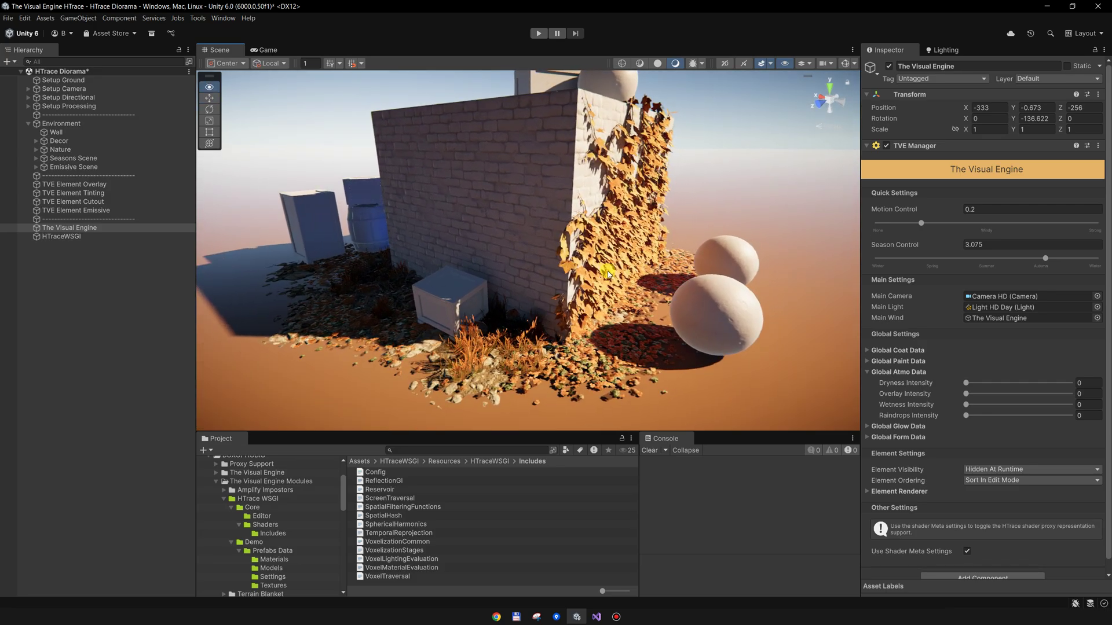
Step: Check the HTraceWSGI object's settings and turn off Use Shader Meta Settings on The Visual Engine
left_click(67, 235)
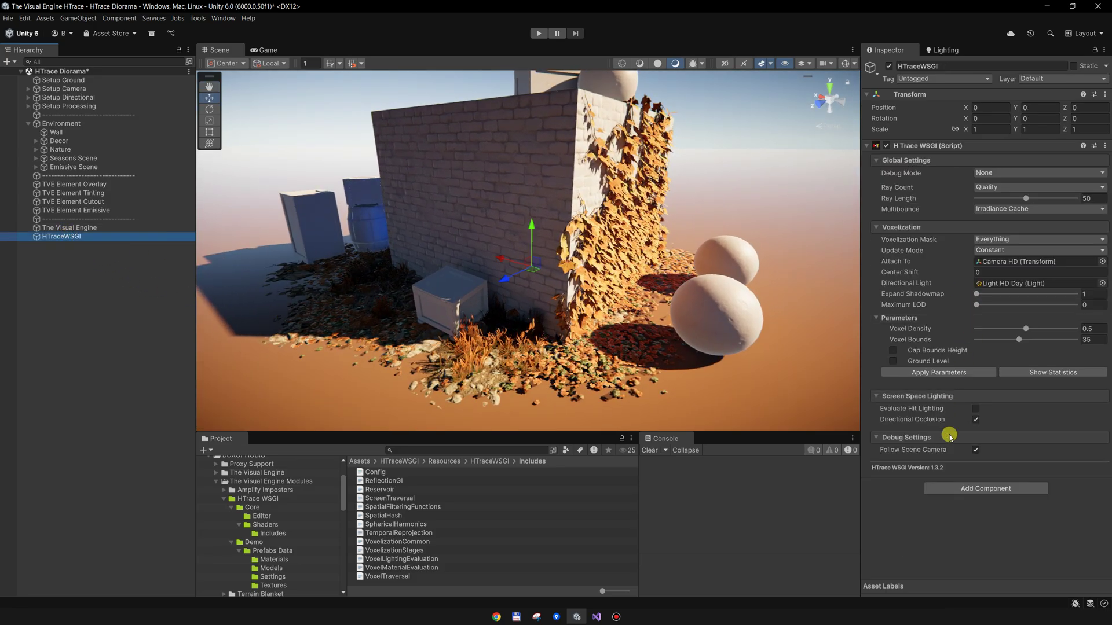
left_click(145, 228)
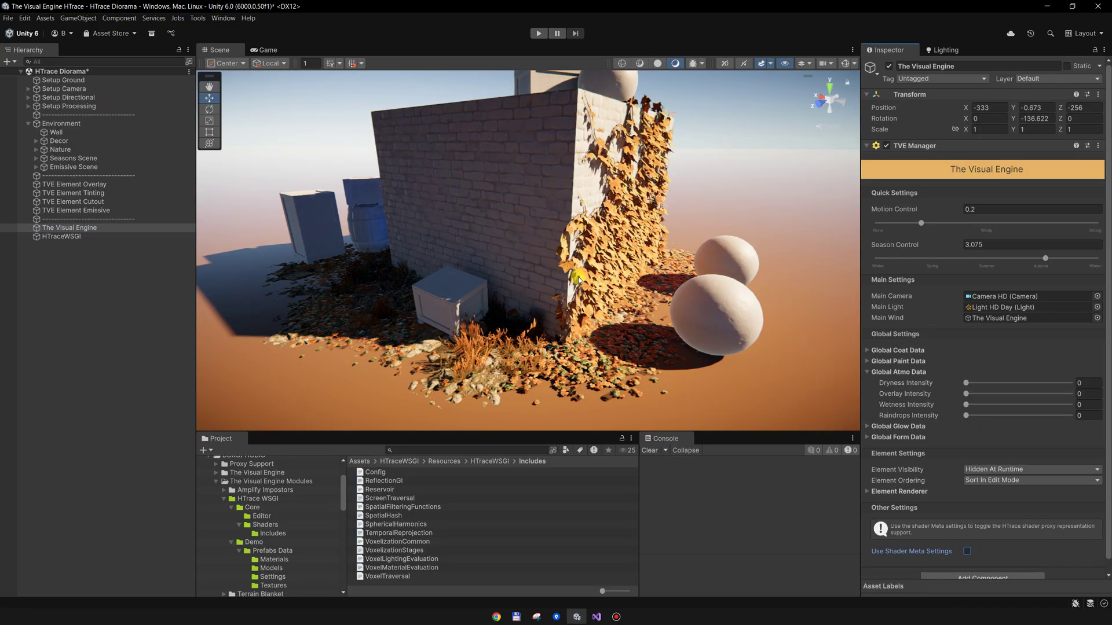
left_click_drag(579, 280, 707, 271, "alt")
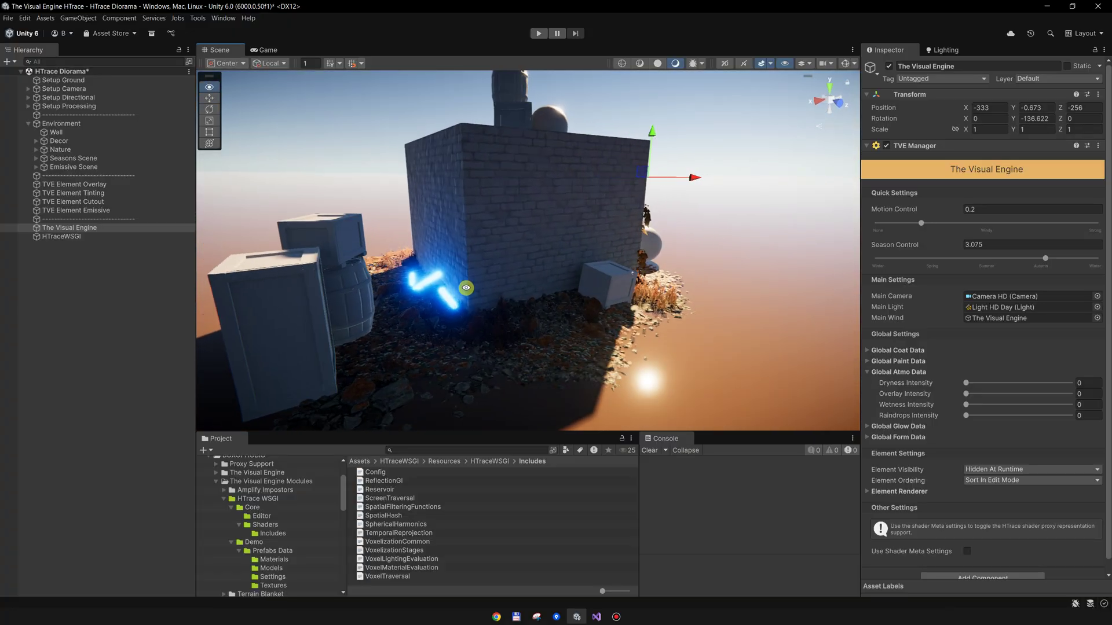
Step: Examine the glowing emissive shapes and the shaded wall, crates and barrel from several sides with shader meta settings off
left_click_drag(504, 293, 621, 215, "alt")
scroll(588, 286, "up", 3)
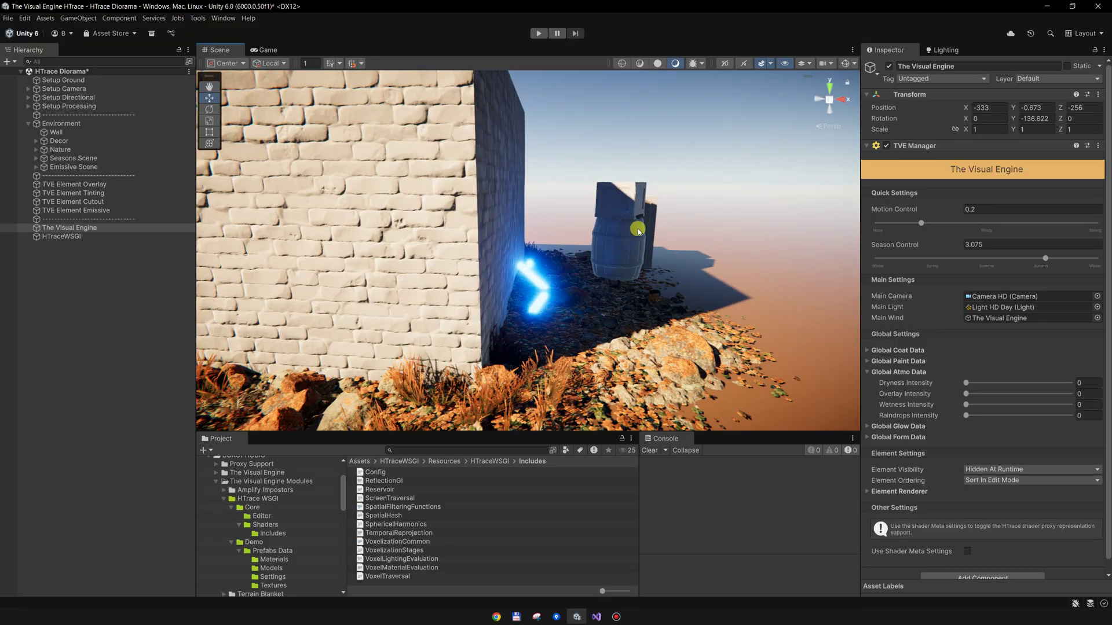
left_click_drag(592, 233, 594, 289, "alt")
scroll(631, 294, "up", 3)
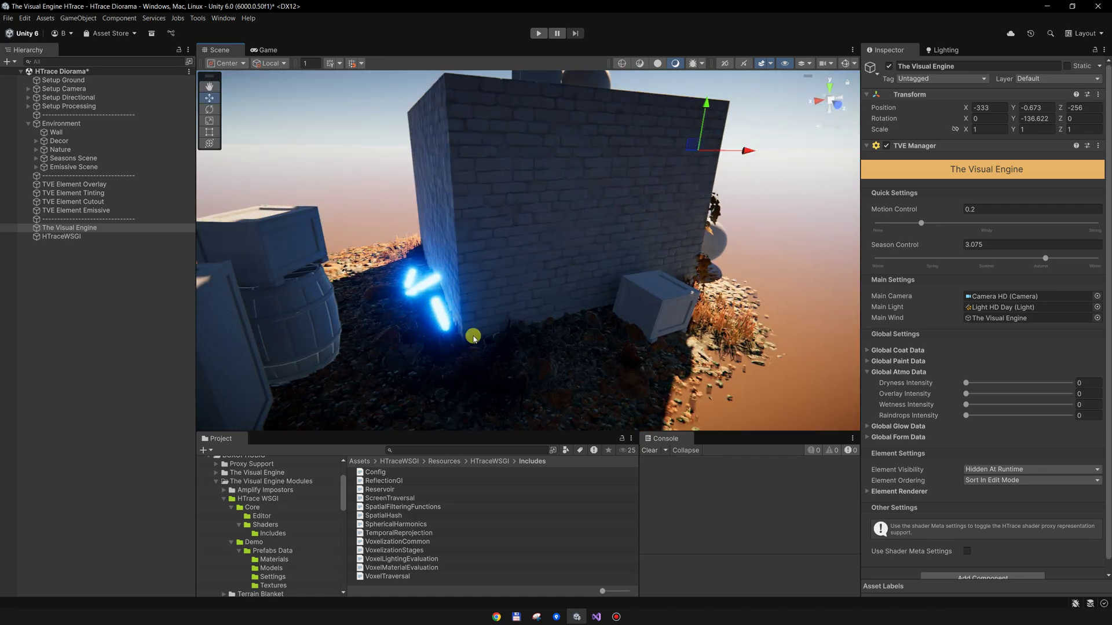
left_click_drag(473, 337, 465, 310, "alt")
left_click_drag(542, 293, 496, 295, "alt")
left_click_drag(632, 294, 360, 213, "alt")
left_click_drag(339, 259, 307, 194, "alt")
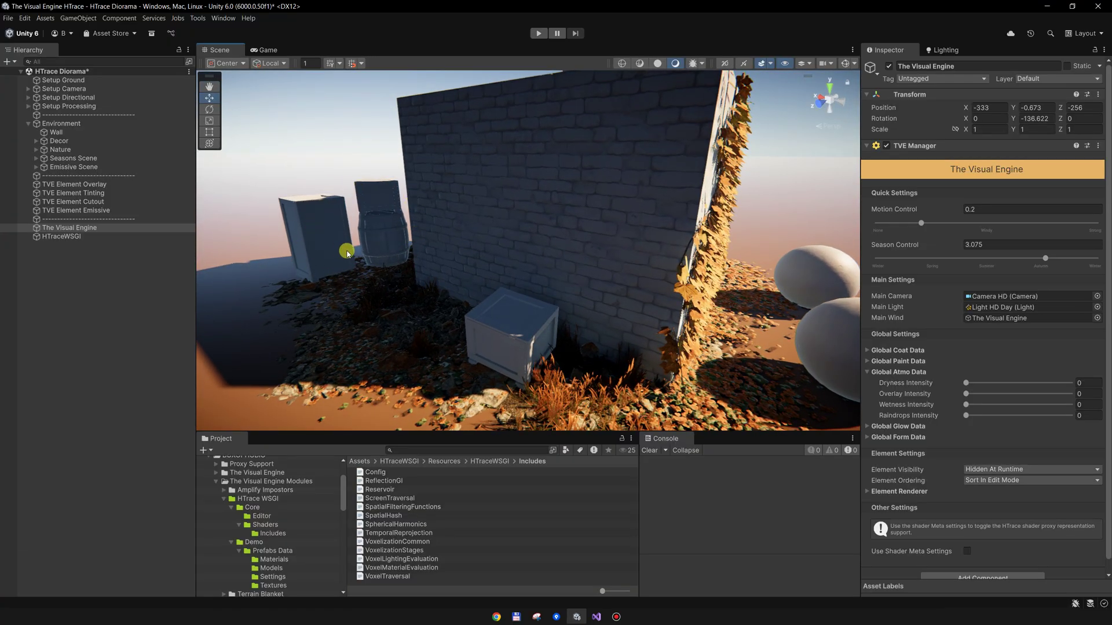
left_click_drag(347, 253, 369, 157, "alt")
left_click_drag(399, 257, 340, 165, "alt")
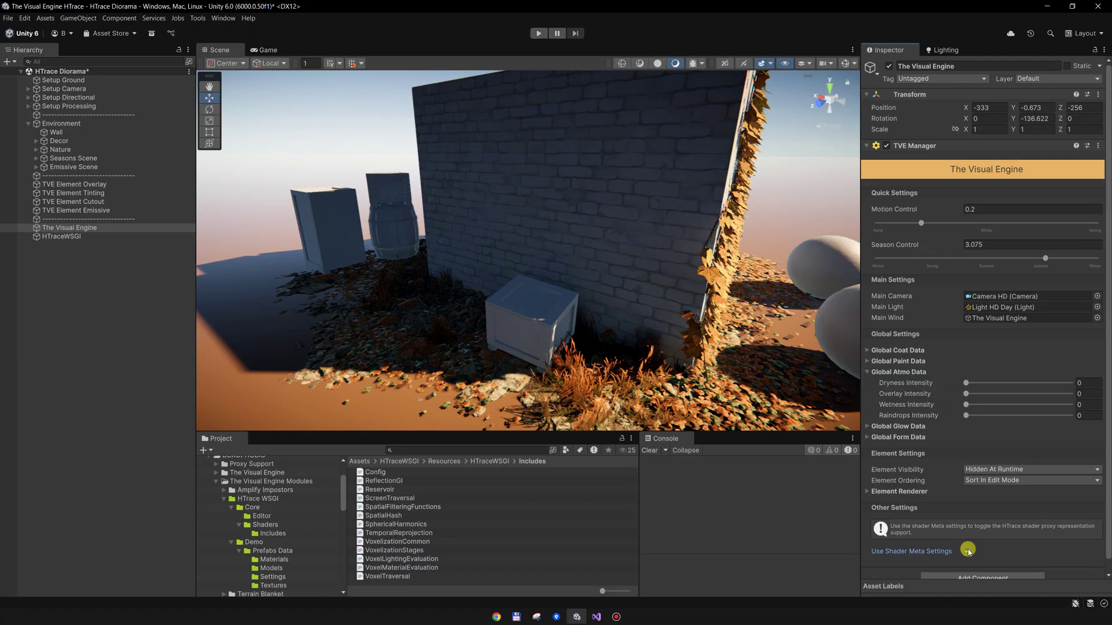
Step: Turn Use Shader Meta Settings back on and compare the bounced light on the crates, ivy and spheres
left_click_drag(547, 246, 384, 261, "alt")
middle_click_drag(488, 259, 457, 266)
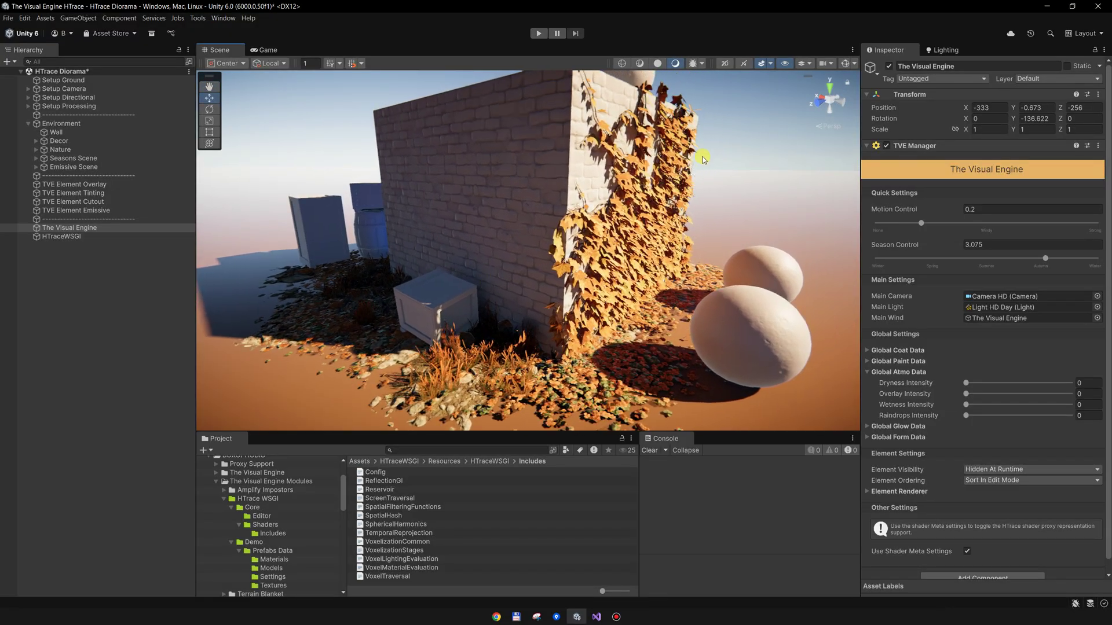
left_click_drag(701, 264, 602, 233, "alt")
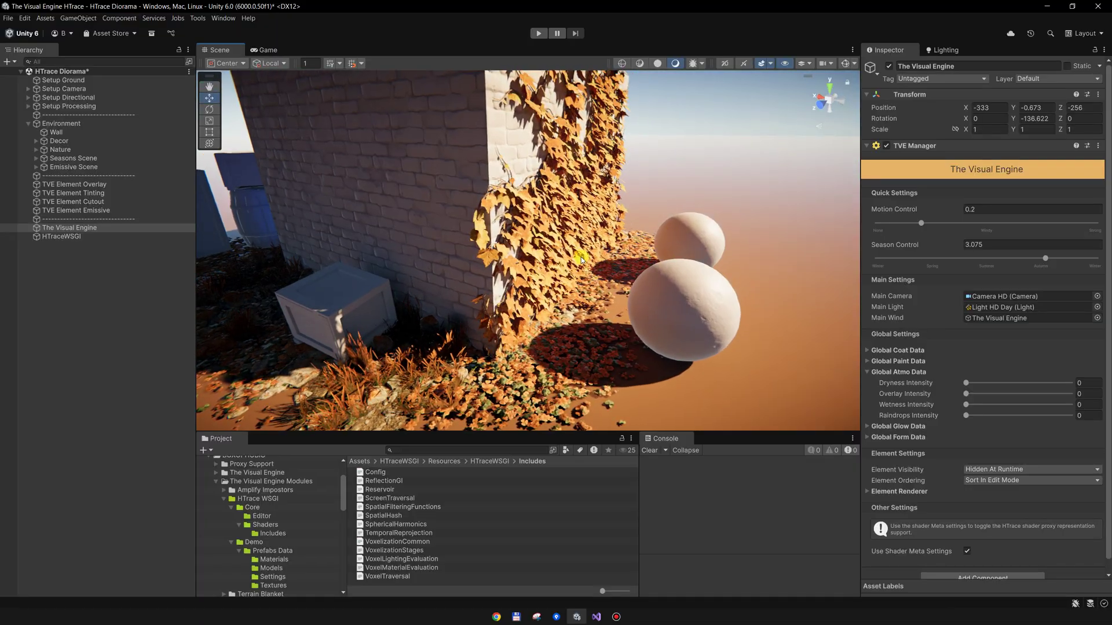
left_click_drag(582, 259, 661, 255, "alt")
left_click_drag(687, 328, 776, 310, "alt")
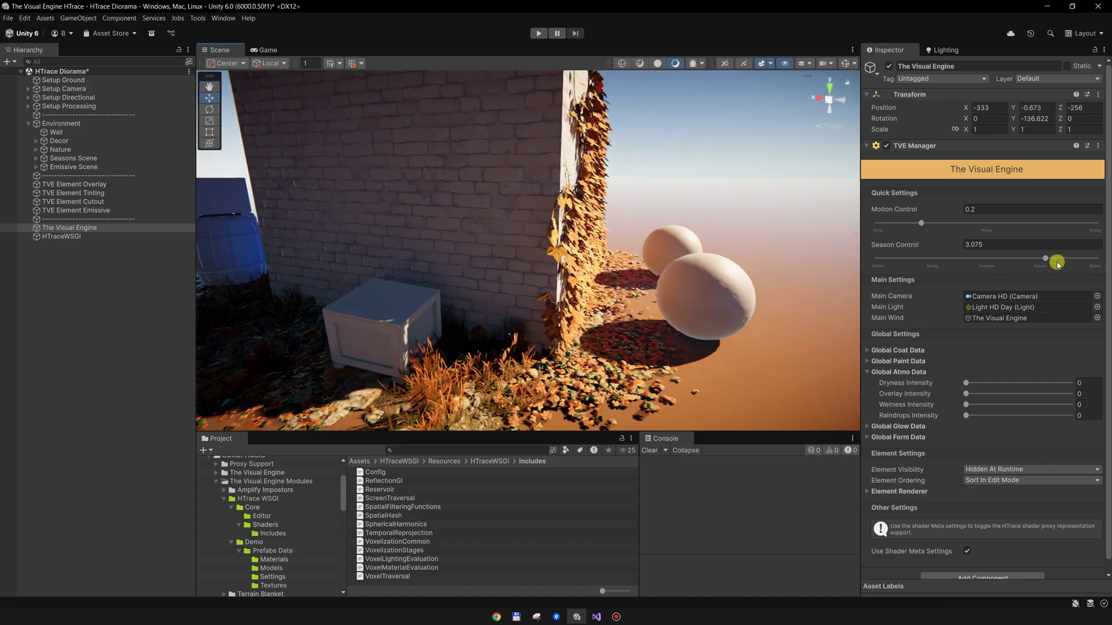
Step: Set the Season Control to 4 so the scene shows winter
left_click_drag(1065, 260, 1090, 262)
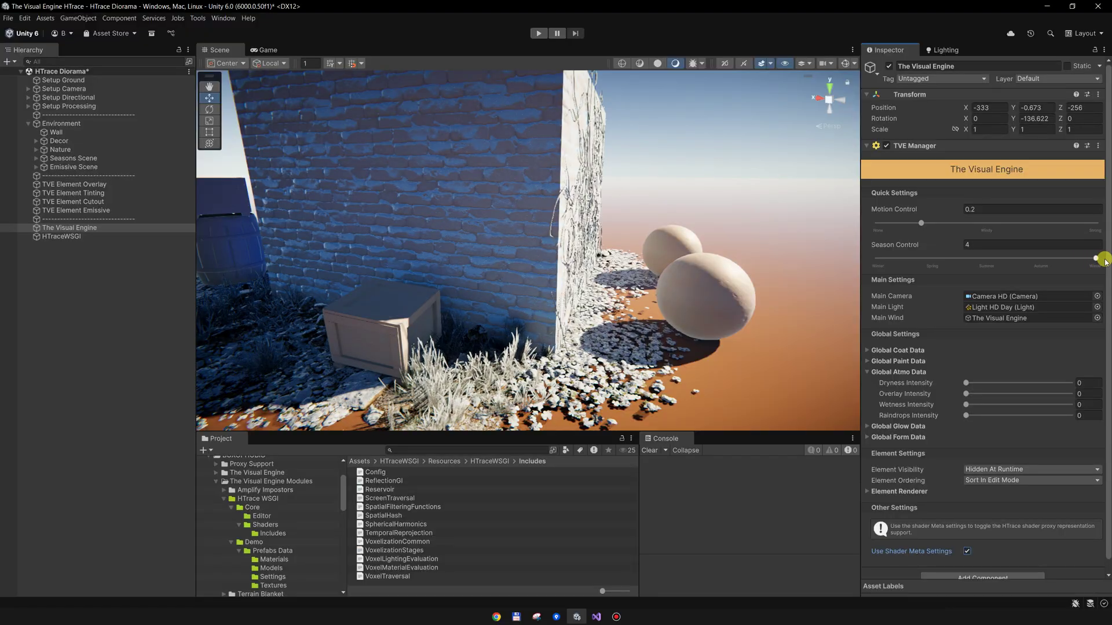
mouse_move(701, 286)
left_mouse_down("alt")
mouse_move(683, 243)
mouse_move(593, 286)
mouse_move(672, 310)
mouse_move(661, 290)
mouse_move(676, 310)
mouse_move(702, 298)
mouse_move(590, 305)
mouse_move(660, 315)
mouse_move(575, 309)
mouse_move(603, 330)
mouse_move(658, 330)
mouse_move(546, 298)
mouse_move(613, 300)
mouse_move(568, 293)
left_mouse_up("alt")
scroll(625, 264, "up", 4)
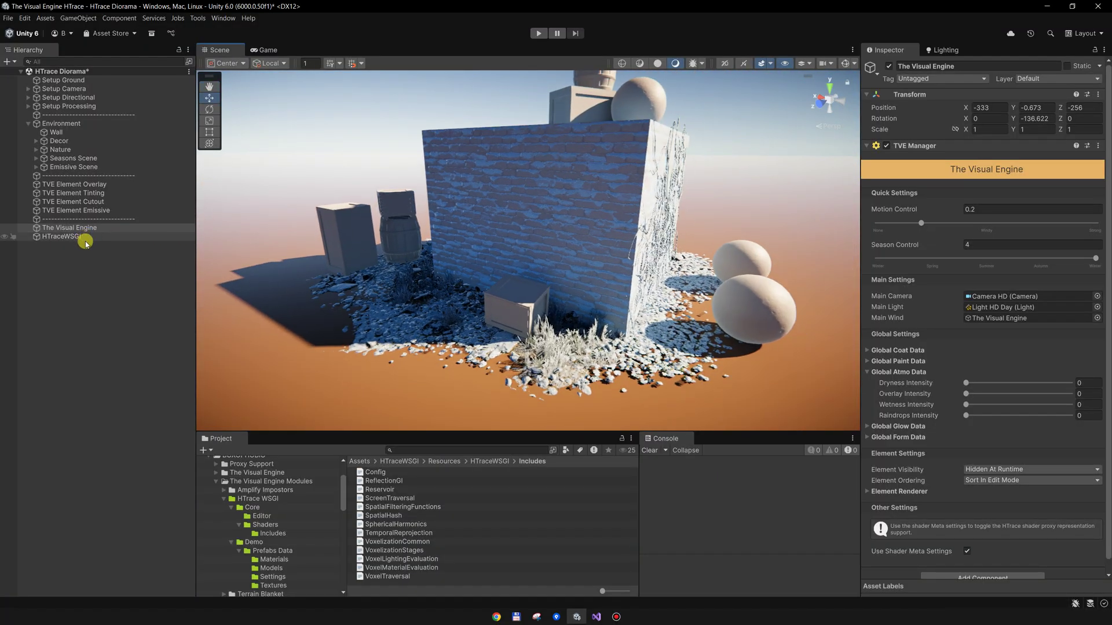
middle_click_drag(390, 239, 386, 229)
middle_click_drag(511, 277, 536, 281)
scroll(537, 281, "up", 3)
left_click_drag(536, 281, 569, 282, "alt")
right_click_drag(569, 282, 637, 249)
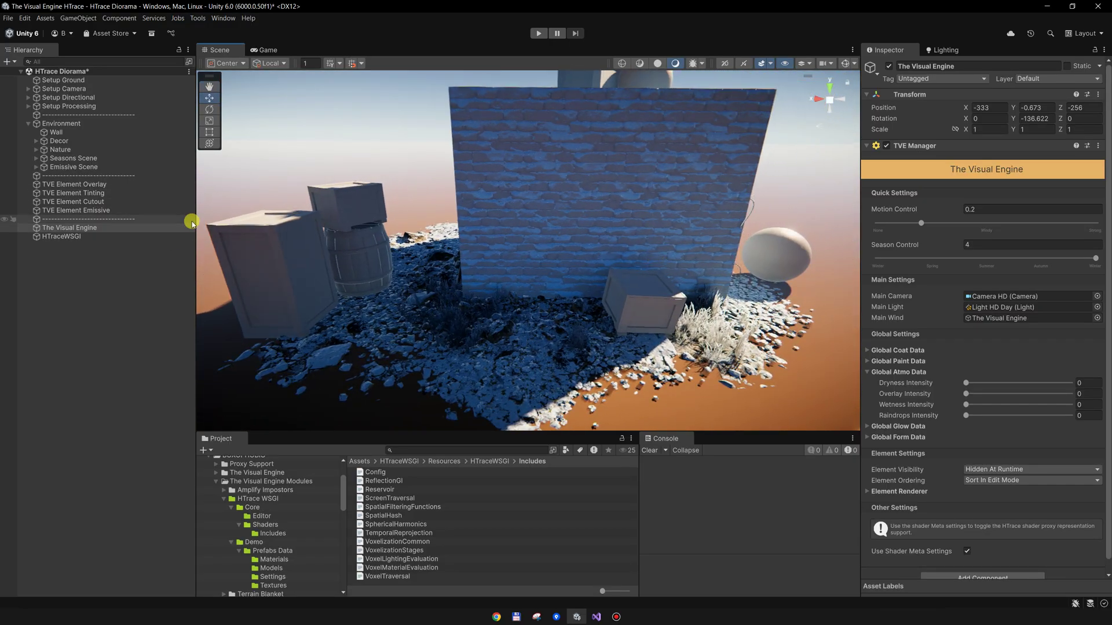
Step: Expand the Glow Emissive material settings of the TVE Element Emissive object to show its seasonal colour values
left_click(115, 211)
scroll(916, 318, "down", 4)
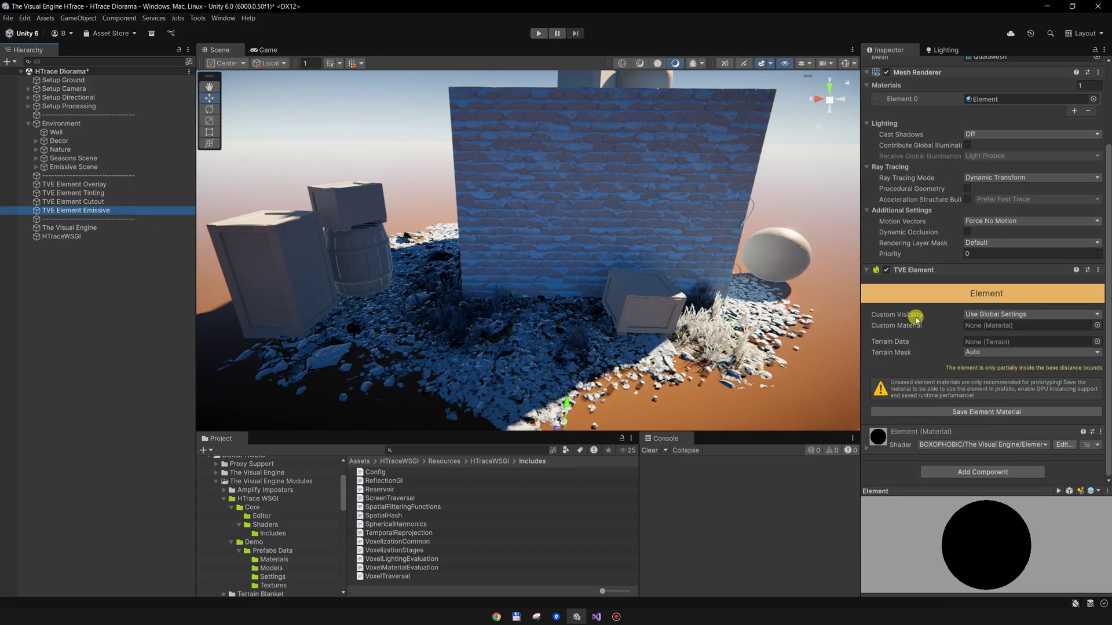
left_click(902, 439)
scroll(900, 366, "down", 15)
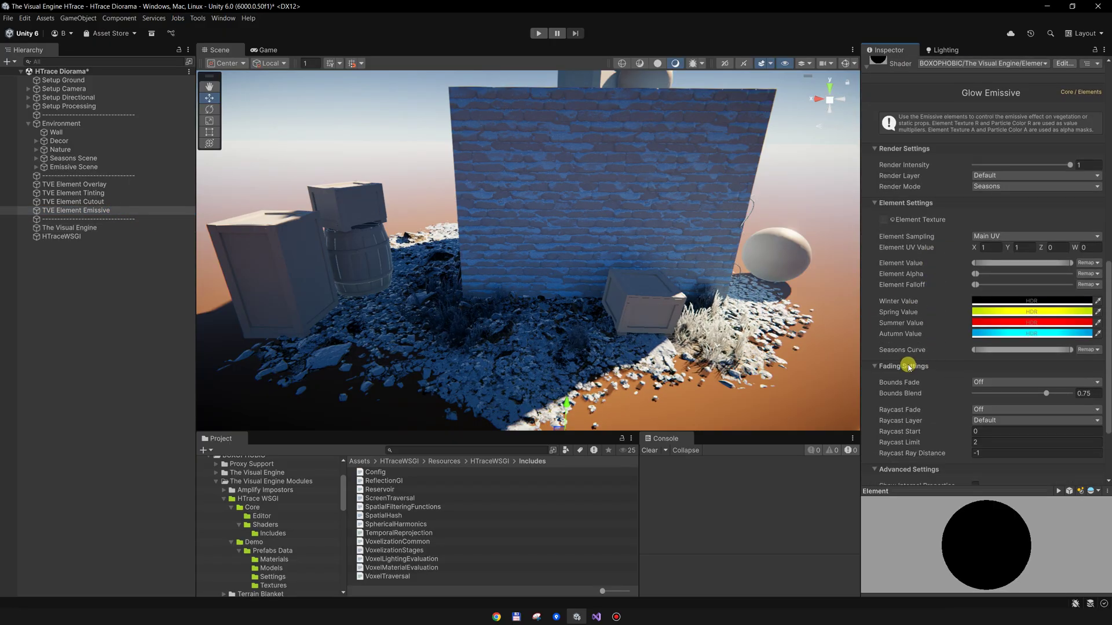
left_click_drag(615, 303, 591, 298, "alt")
middle_click_drag(591, 297, 624, 298)
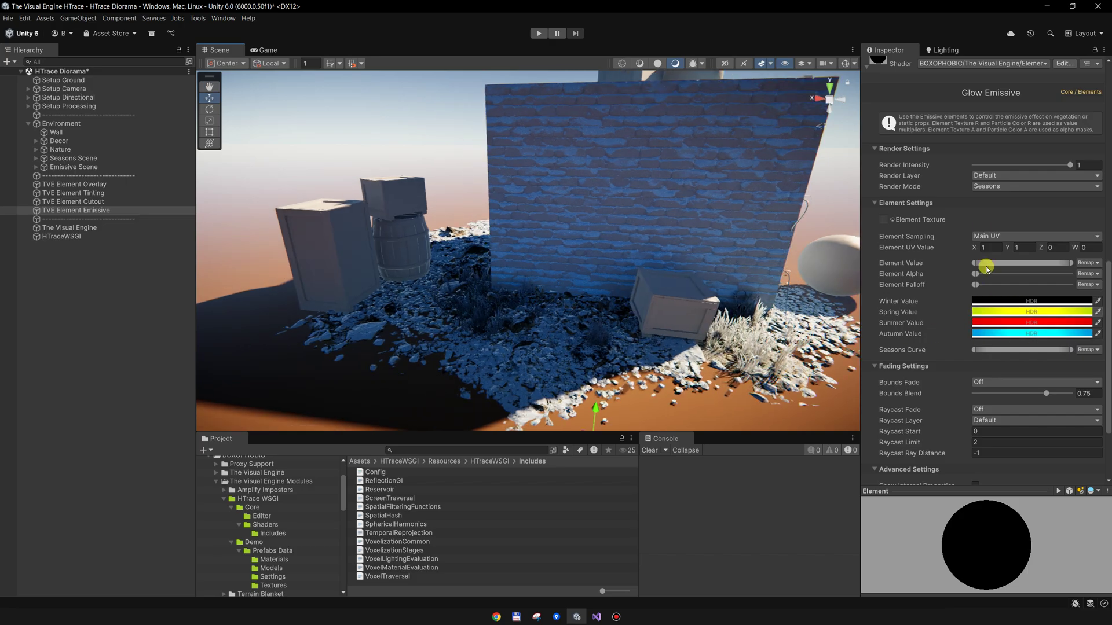
scroll(987, 269, "up", 2)
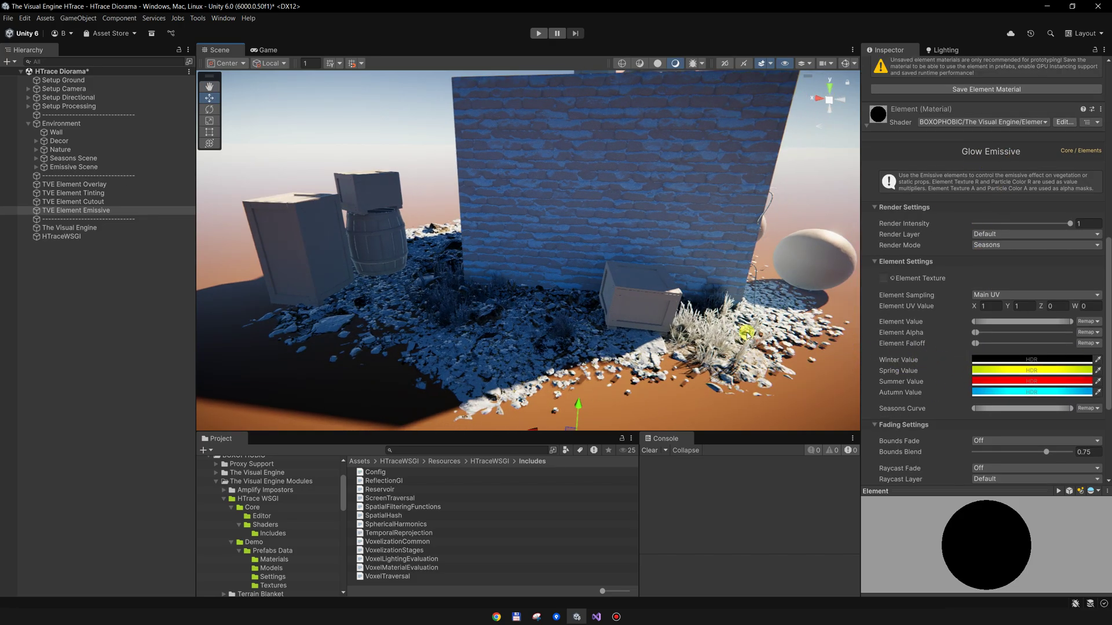
Step: Set the Winter Value of the emissive element to a fully saturated bright magenta
left_click(1028, 361)
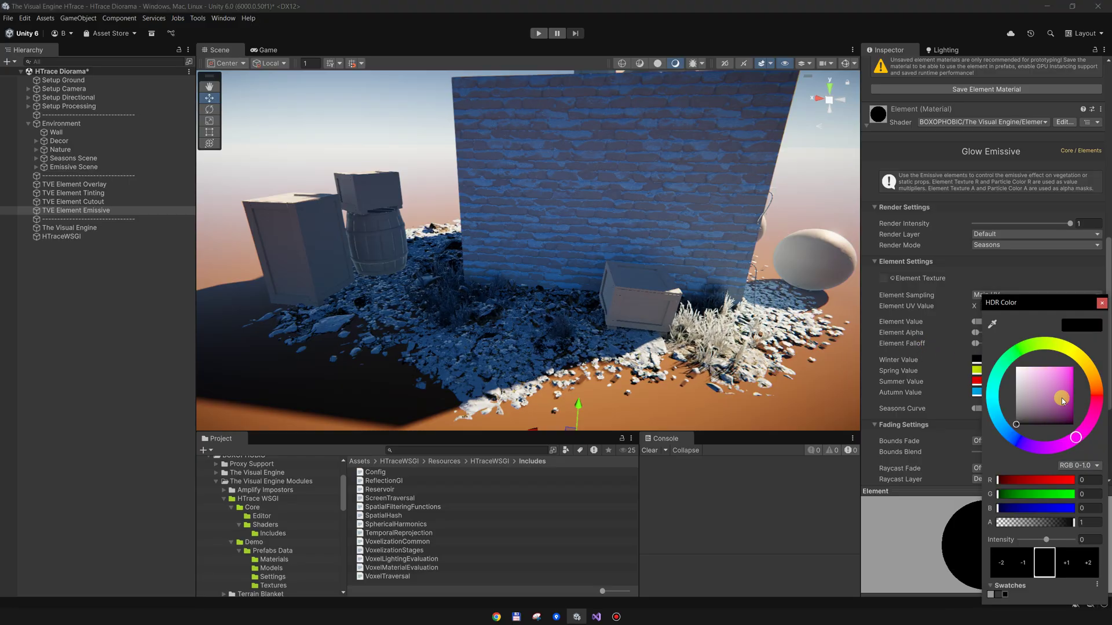
left_click_drag(1063, 401, 1073, 367)
left_click(1102, 303)
middle_click_drag(645, 273, 632, 268)
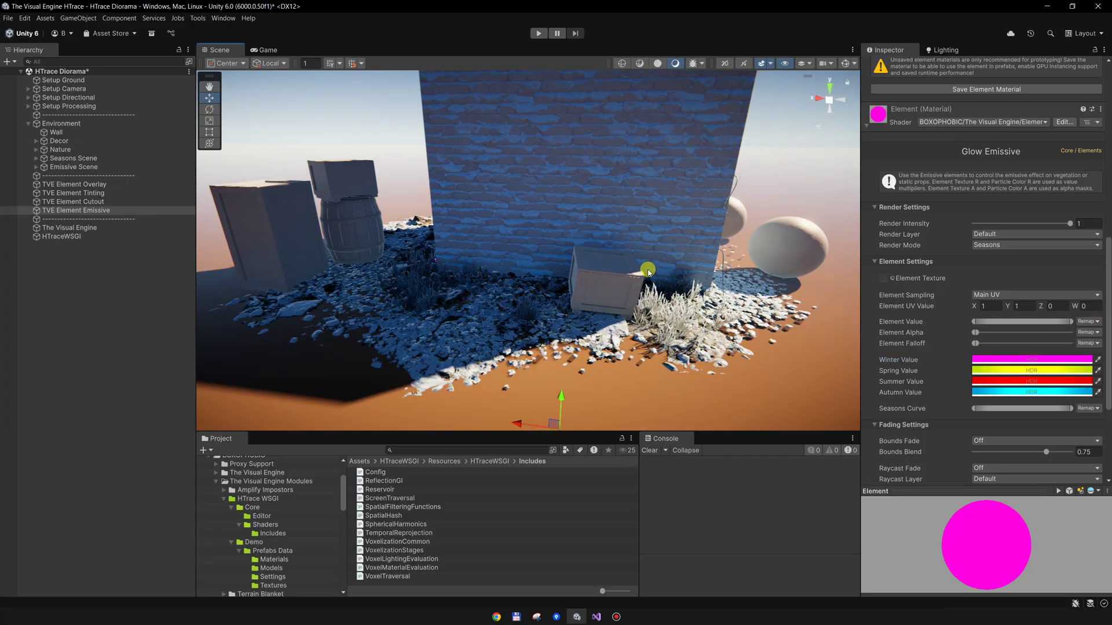
left_click_drag(700, 280, 731, 278, "alt")
left_click_drag(623, 272, 559, 304, "alt")
Step: Raise the HDR intensity of the magenta Winter Value to about 2.6
left_click(1041, 359)
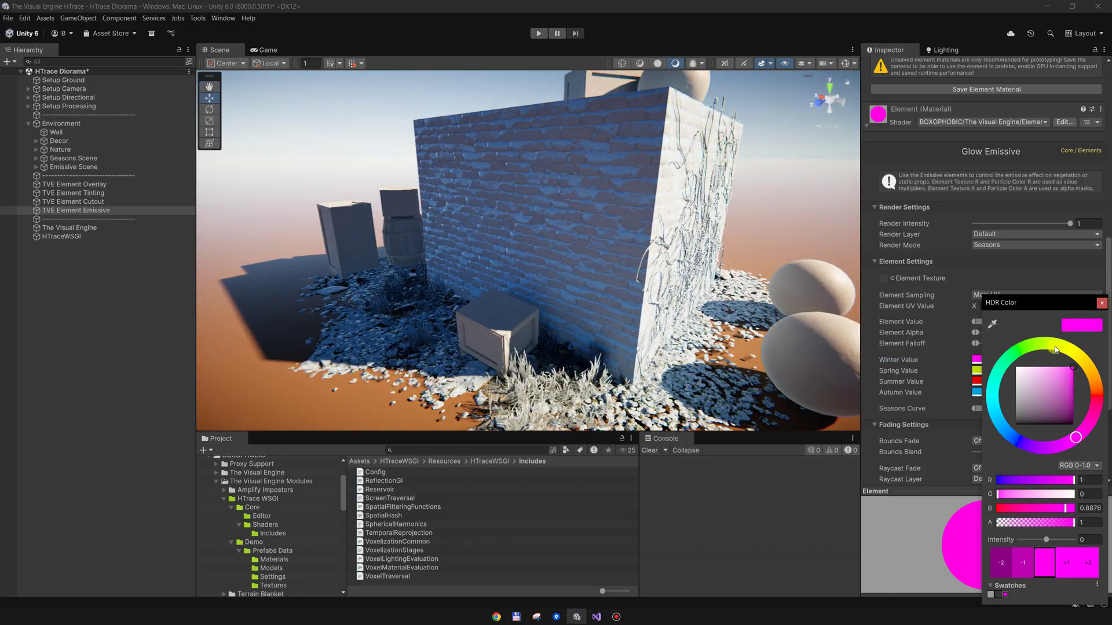
left_click_drag(1089, 309, 915, 231)
left_click(913, 498)
left_click_drag(920, 470, 924, 471)
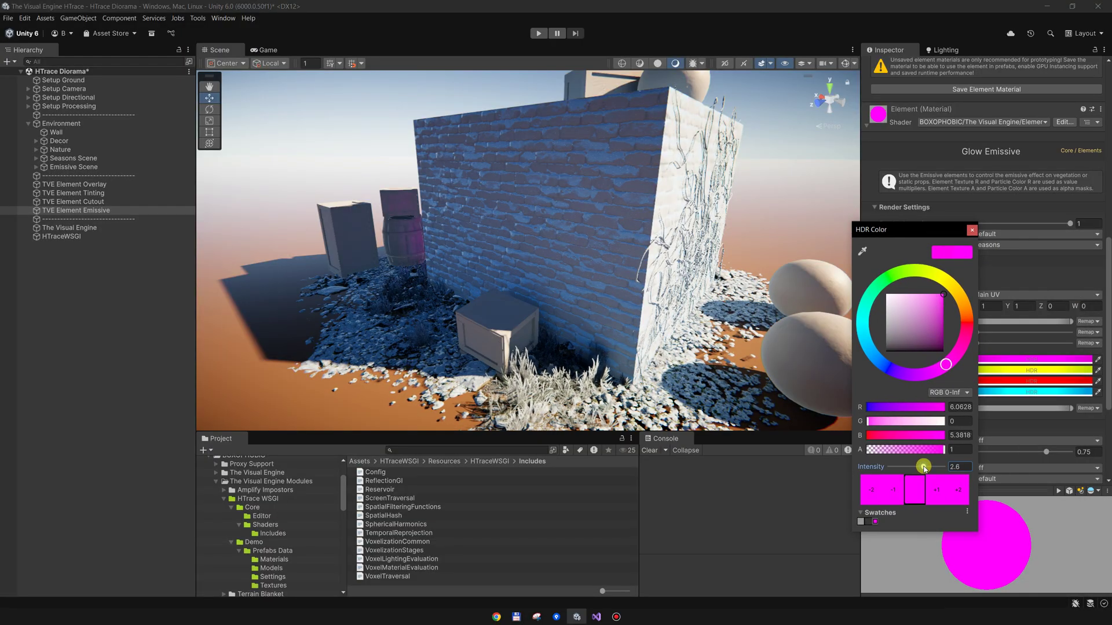
left_click_drag(586, 275, 447, 190, "alt")
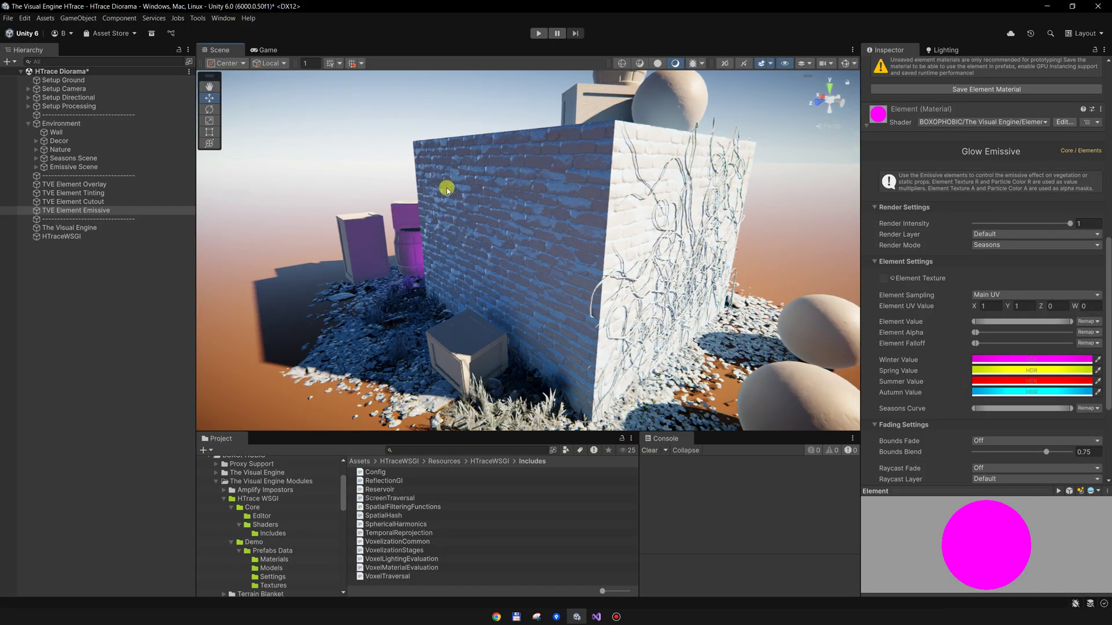
left_click_drag(413, 315, 452, 260, "alt")
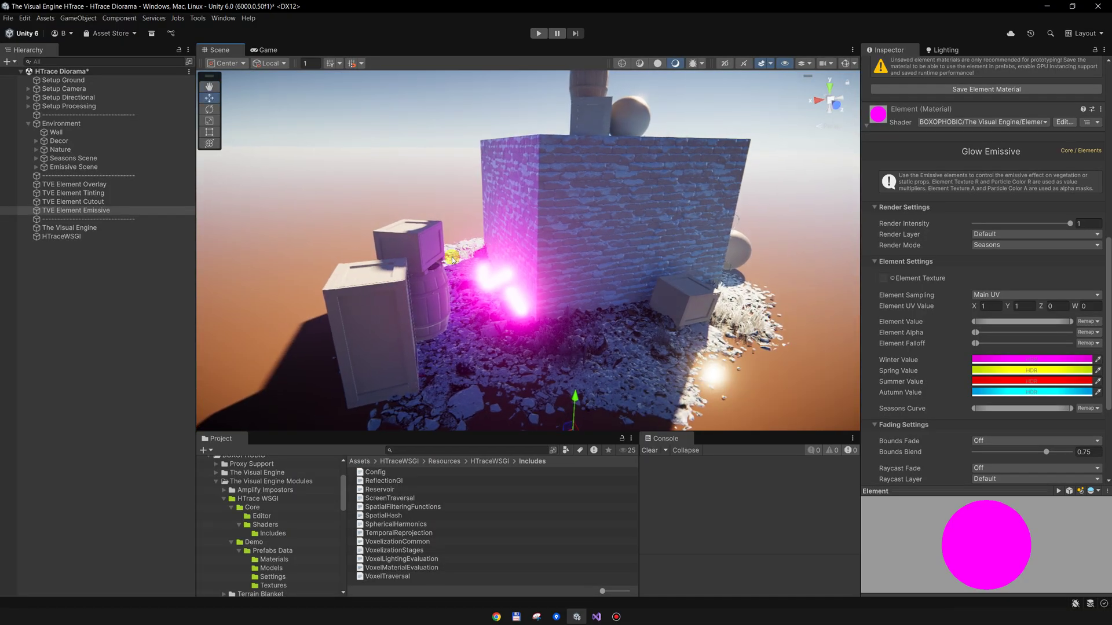
left_click_drag(618, 299, 418, 258, "alt")
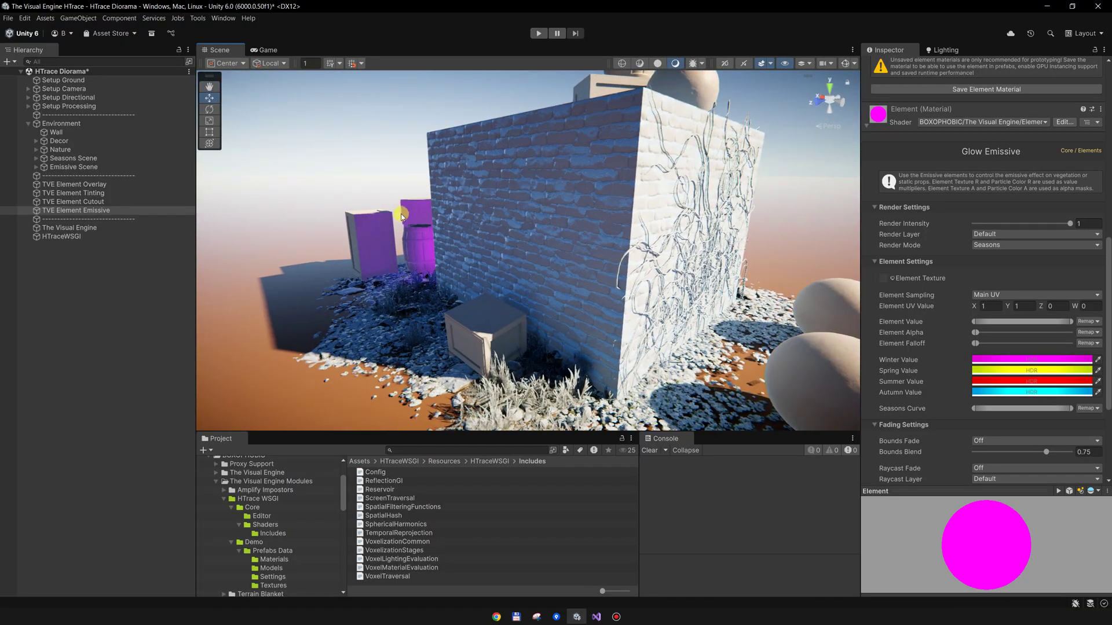
left_click_drag(402, 216, 374, 340, "alt")
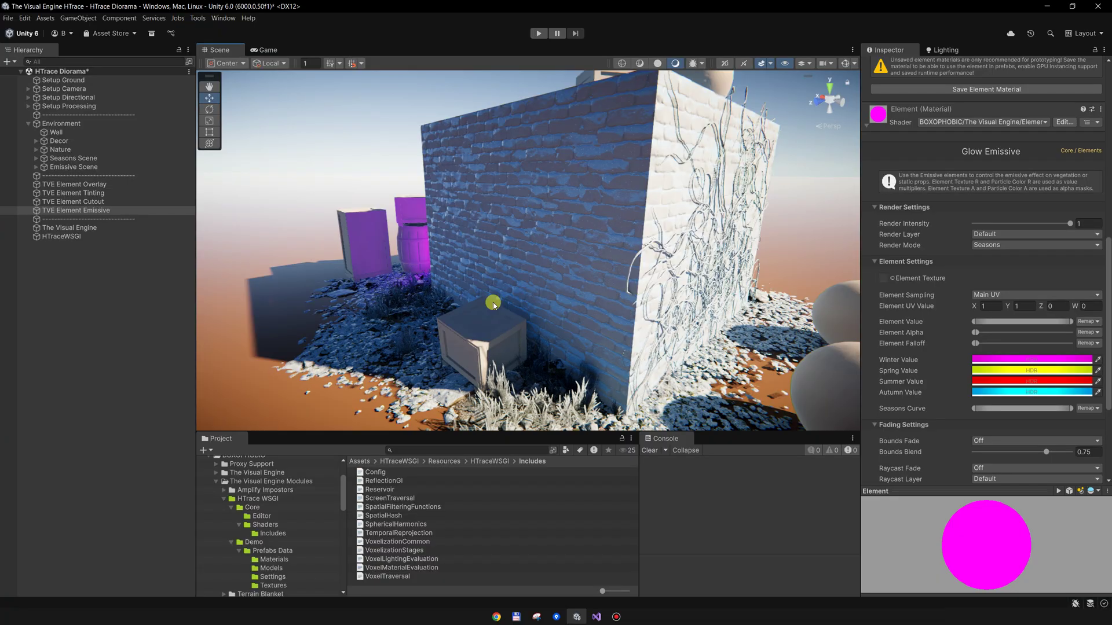
left_click_drag(493, 302, 588, 240, "alt")
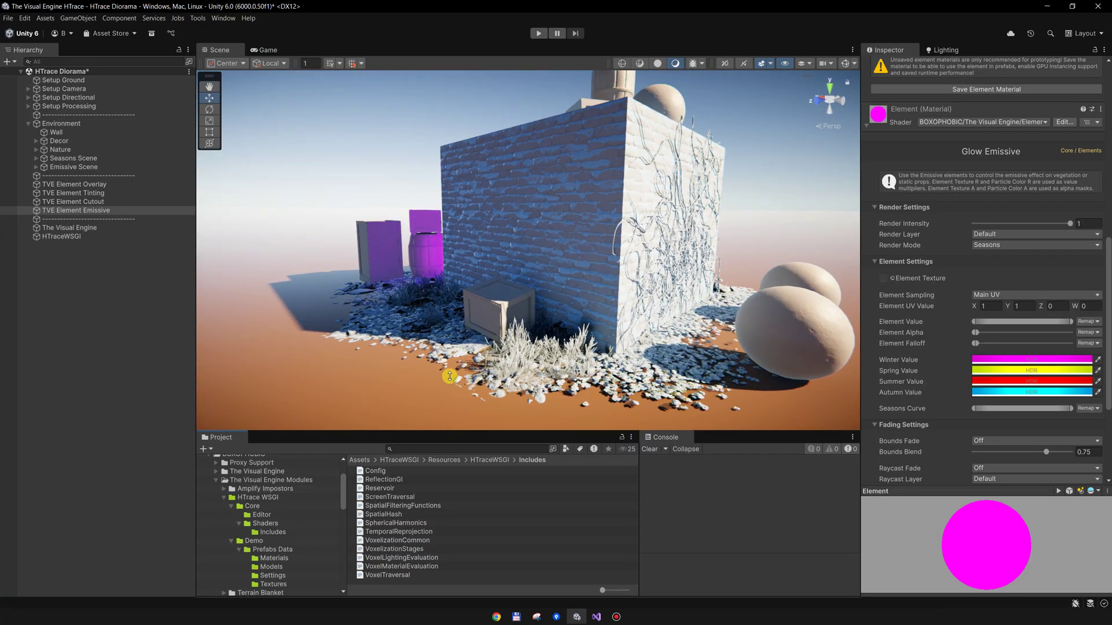
Step: Open the HTrace Tutorial scene from the Tutorial folder, saving the changes made to the HTrace Diorama scene
left_click_drag(450, 376, 449, 343)
scroll(272, 496, "down", 10)
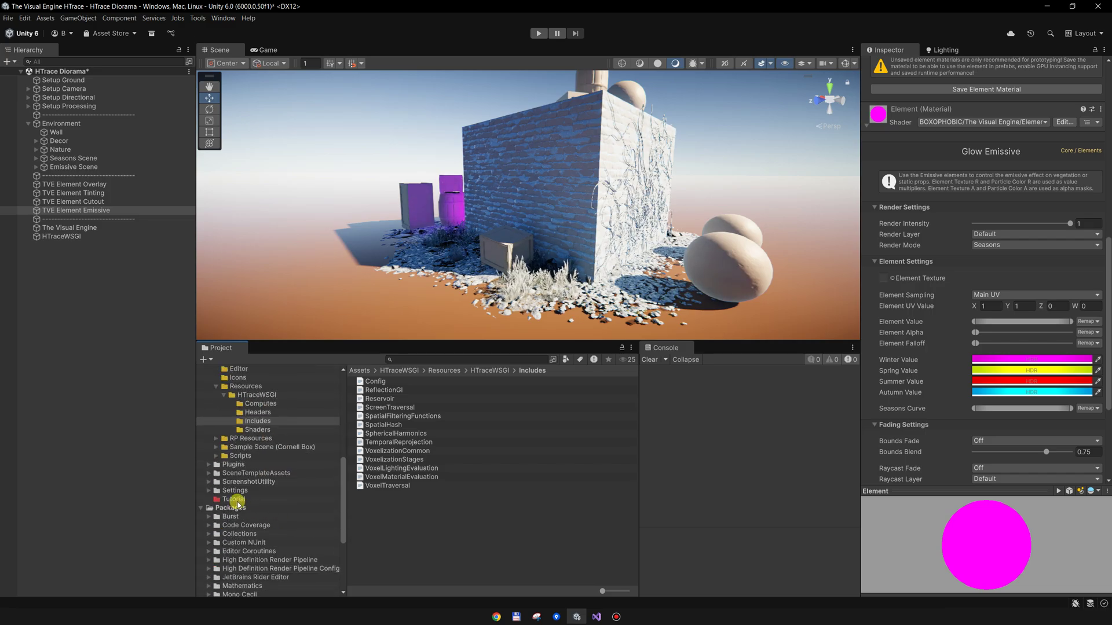
left_click(235, 500)
double_click(417, 391)
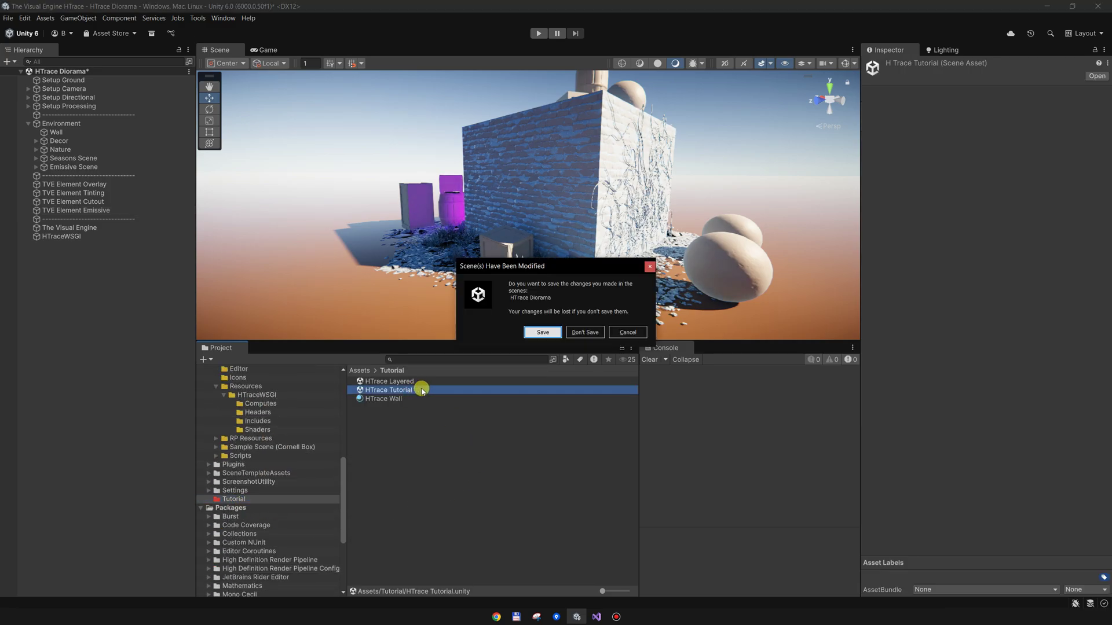
left_click(542, 332)
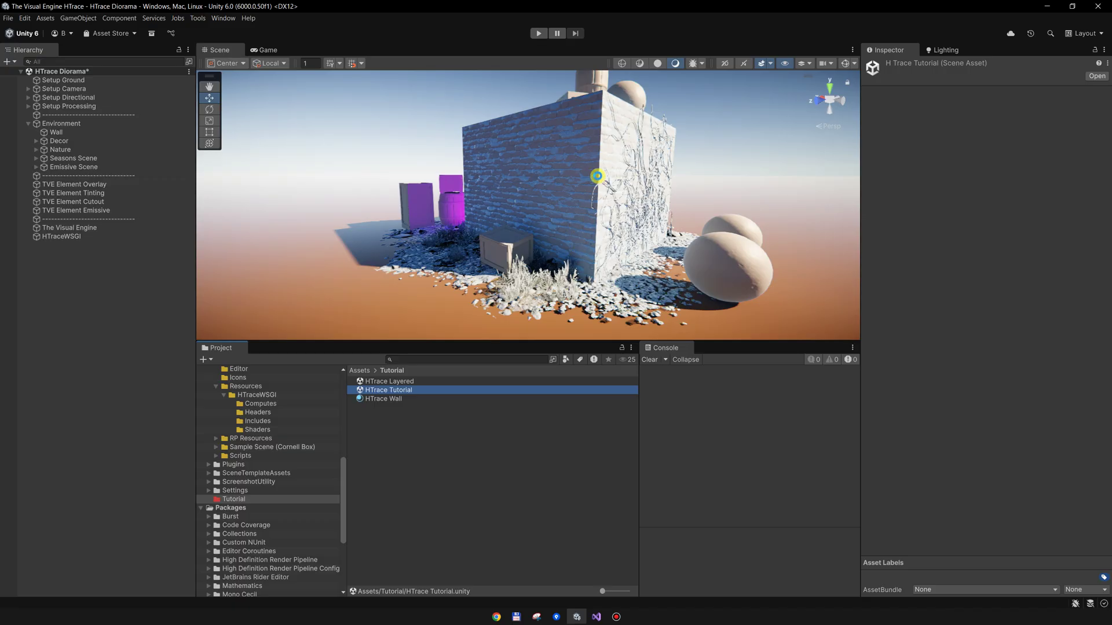
Step: Enlarge the Scene view and examine the green brick wall and the sphere in the HTrace Tutorial scene
middle_click_drag(556, 200, 514, 231)
left_click_drag(514, 231, 548, 251, "alt")
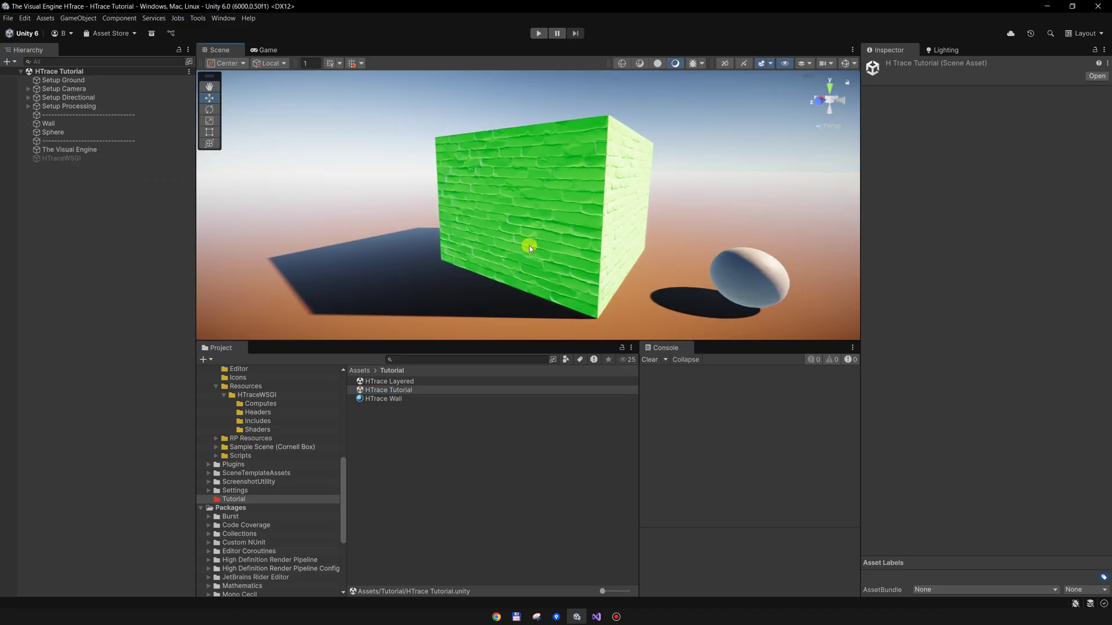
left_click_drag(529, 346, 524, 460)
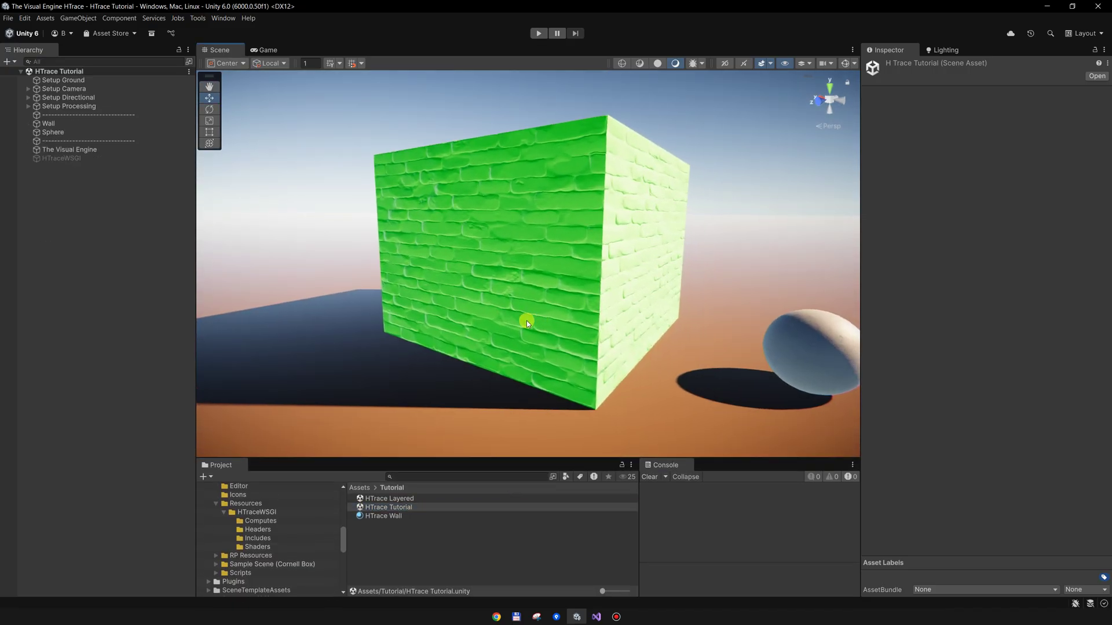
right_click_drag(431, 227, 494, 304)
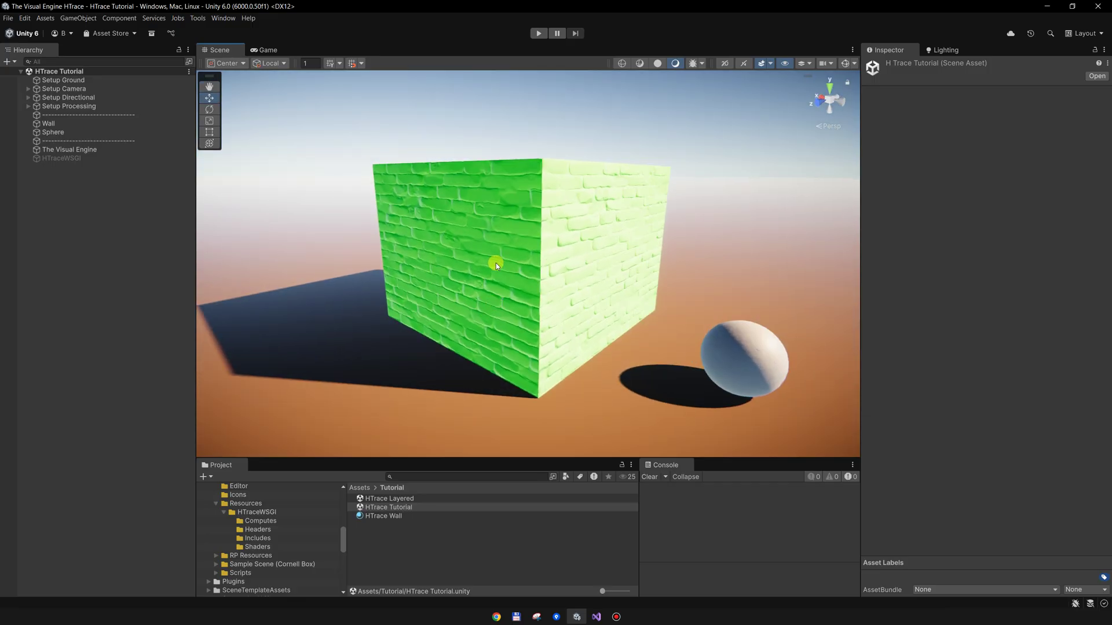
left_click_drag(513, 363, 495, 346, "alt")
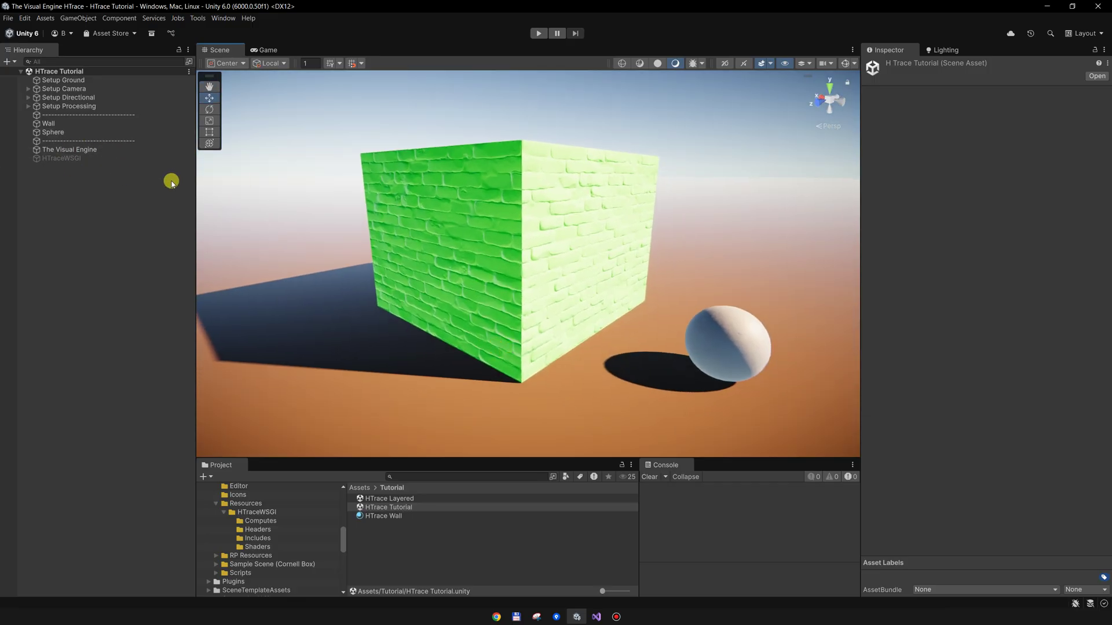
left_click_drag(523, 252, 550, 196, "alt")
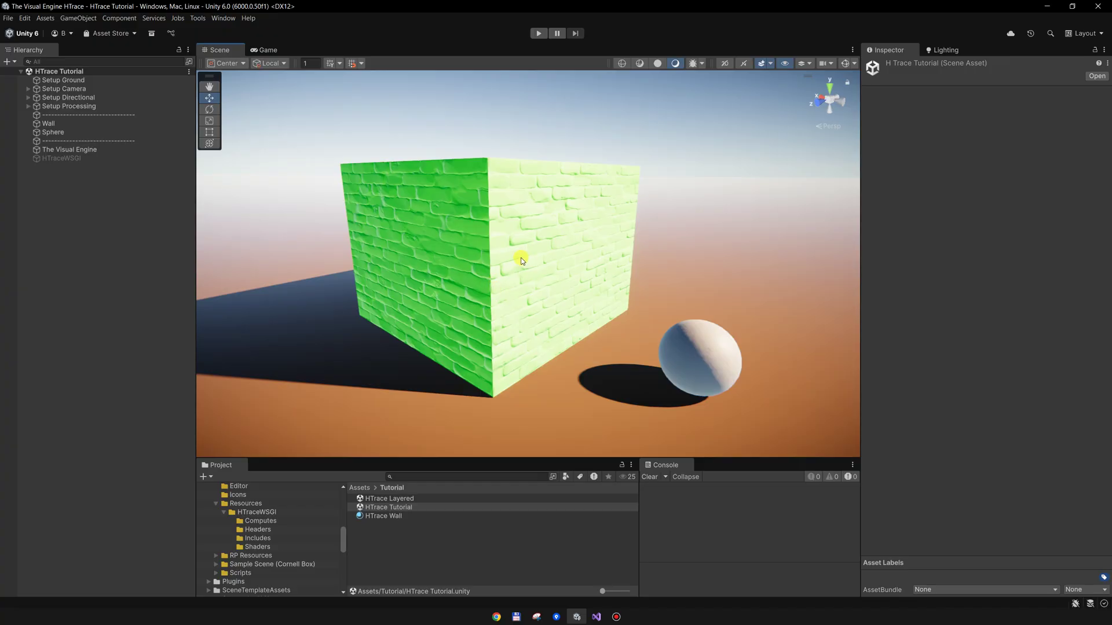
mouse_move(521, 260)
left_mouse_down("alt")
mouse_move(506, 260)
mouse_move(536, 255)
mouse_move(524, 246)
left_mouse_up("alt")
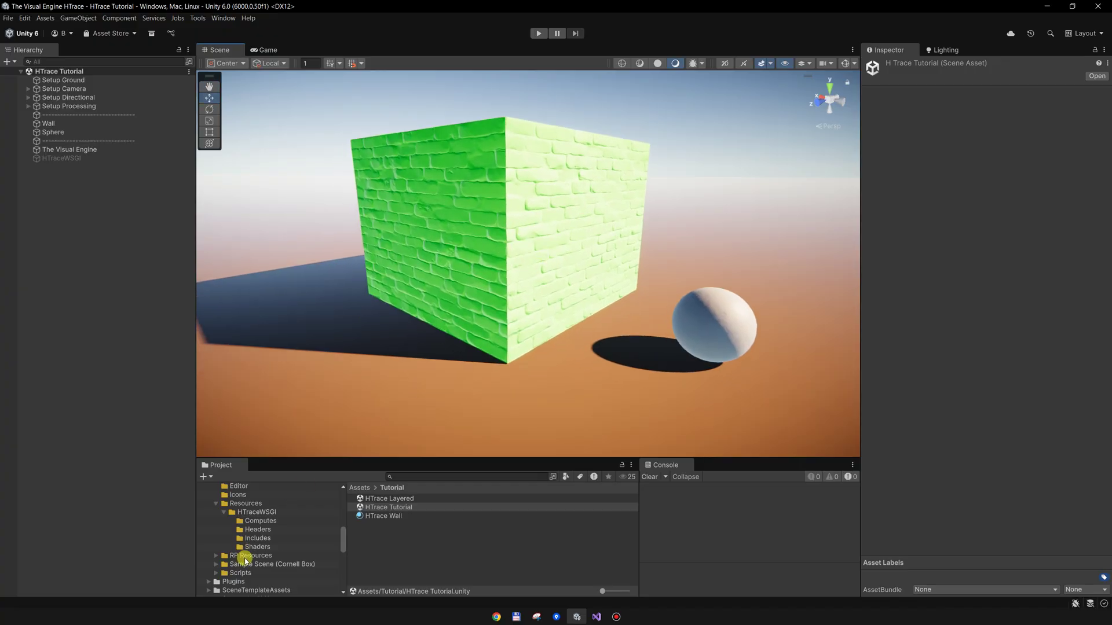
scroll(268, 523, "up", 3)
mouse_move(484, 296)
left_mouse_down("alt")
mouse_move(466, 307)
mouse_move(495, 286)
left_mouse_up("alt")
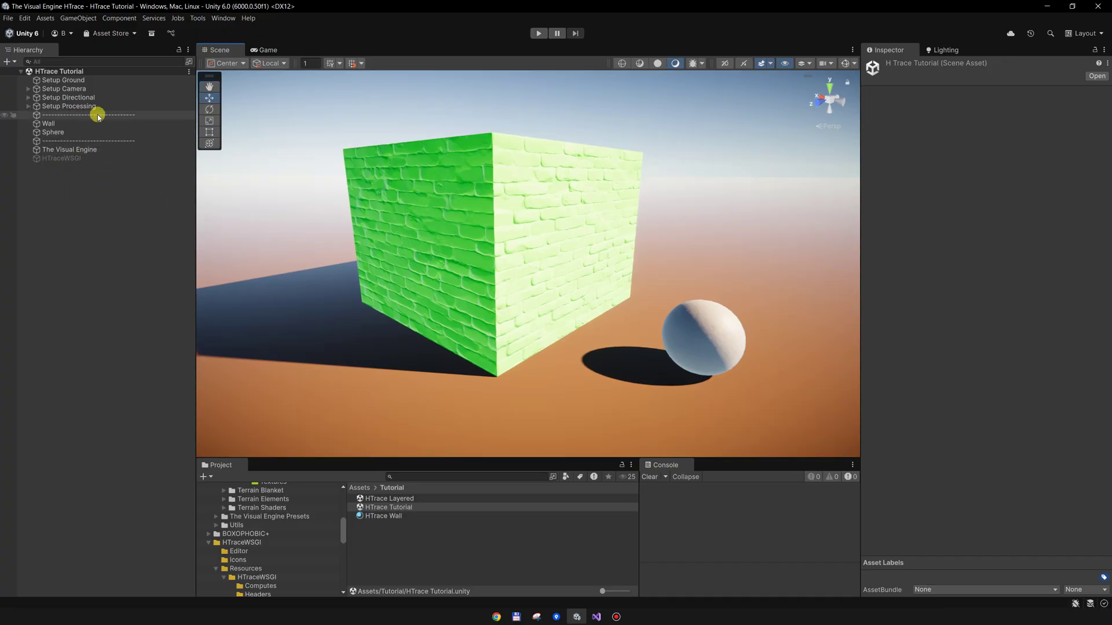
Step: Expand the Setup Processing group and select the Wall object to show its renderer and material settings
left_click(28, 107)
left_click_drag(489, 281, 495, 260, "alt")
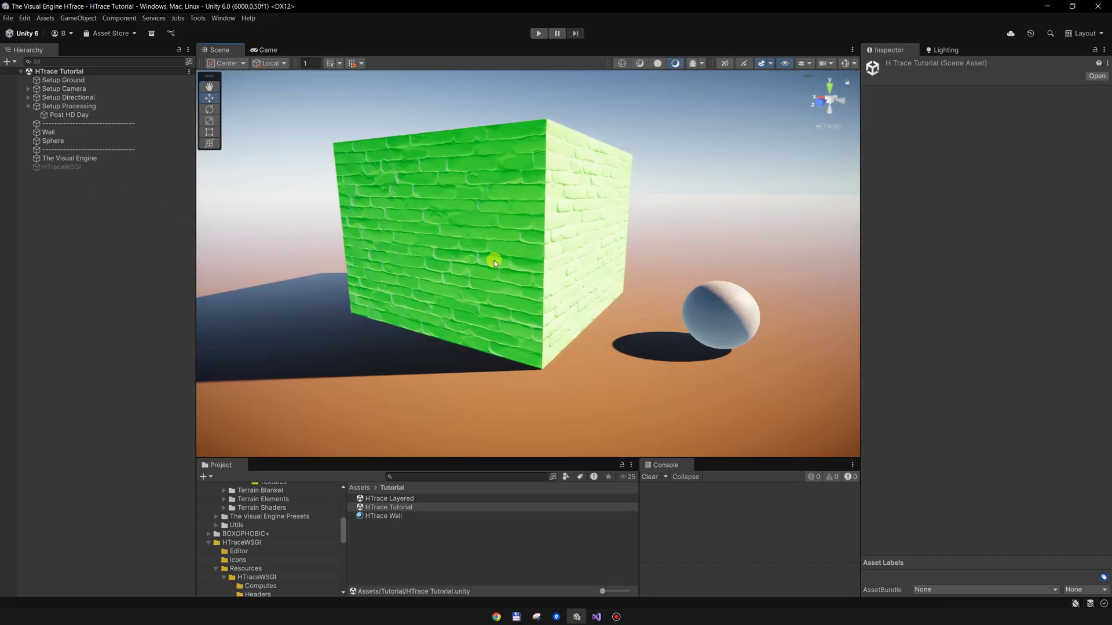
left_click(494, 261)
left_click_drag(557, 275, 543, 271, "alt")
left_click_drag(480, 291, 564, 284, "alt")
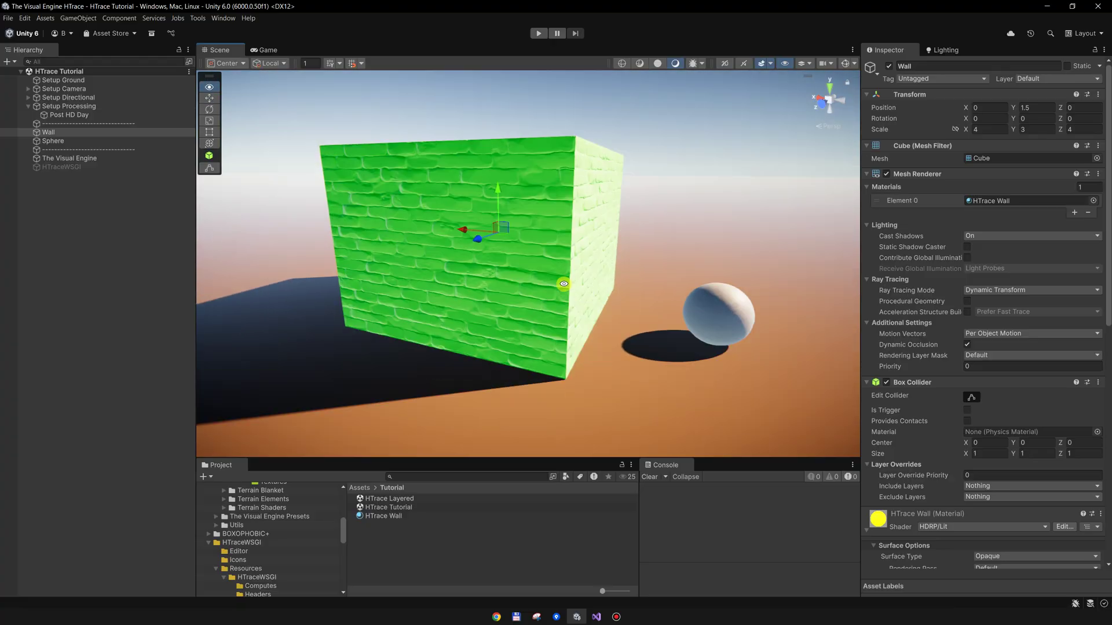
left_click_drag(548, 325, 703, 318, "alt")
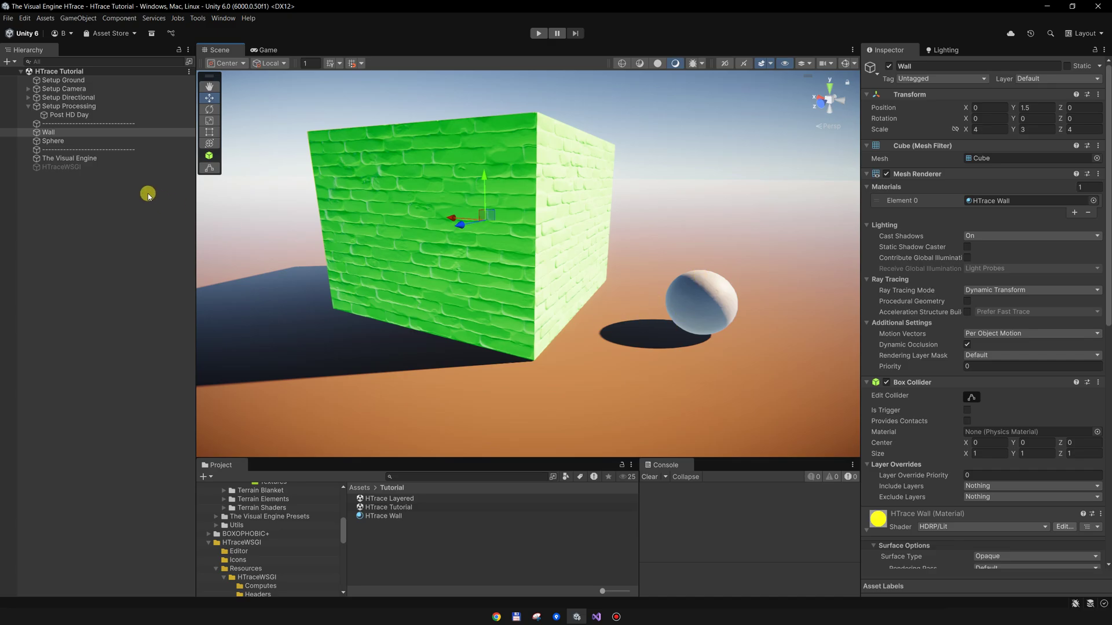
Step: Add a Screen Space Global Illumination override to the Post HD Day volume and set its State to Enabled
left_click(79, 116)
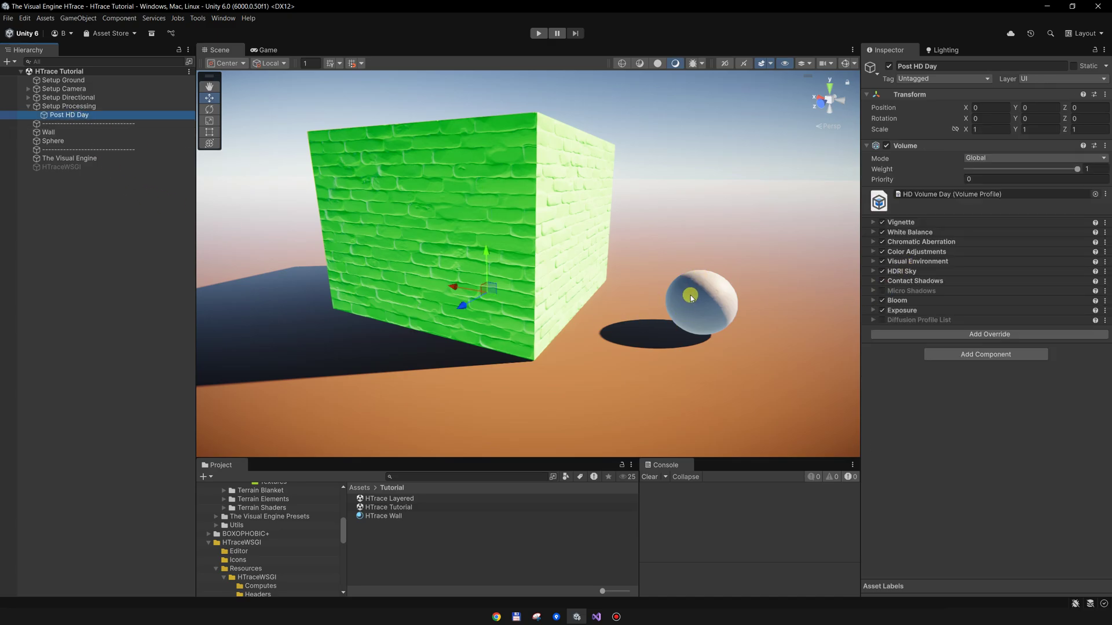
left_click_drag(664, 328, 663, 306, "alt")
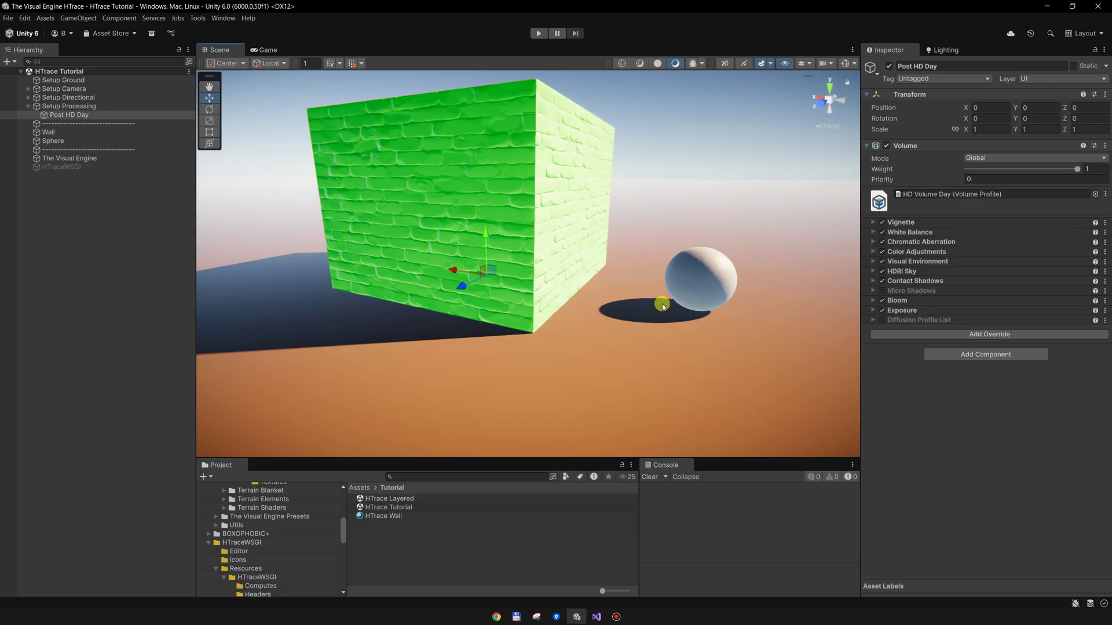
left_click(955, 334)
type("screen")
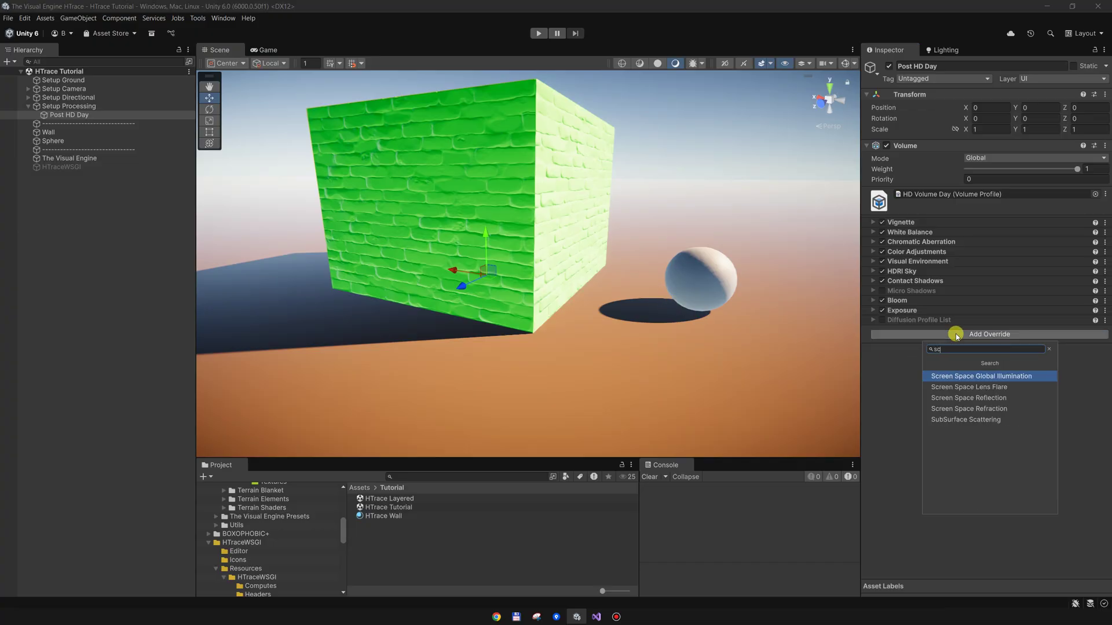
left_click(1001, 378)
left_click(885, 350)
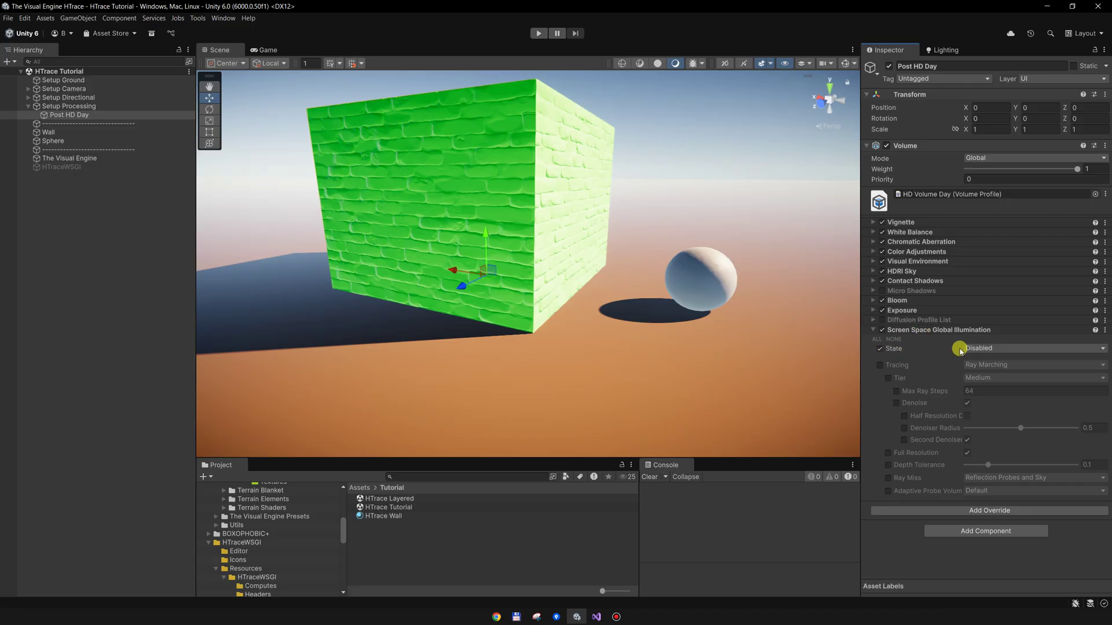
left_click(979, 348)
left_click(994, 371)
Step: Examine the screen space bounce lighting from the green wall on the sphere and its shadow from several angles
middle_click_drag(666, 301, 590, 319)
scroll(613, 308, "up", 3)
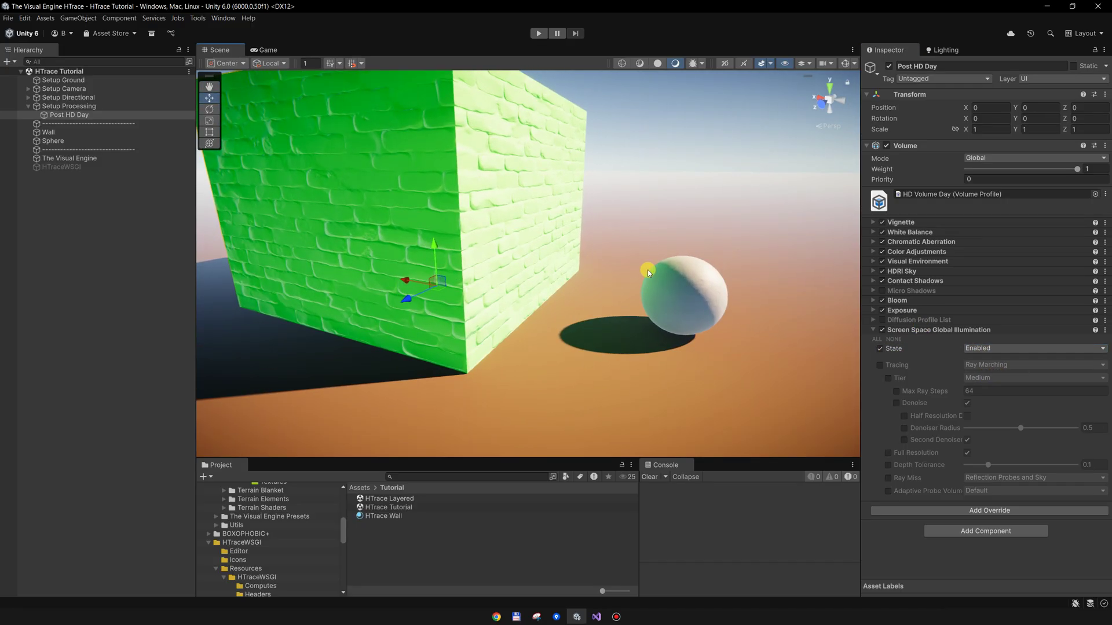
middle_click_drag(648, 277, 648, 280)
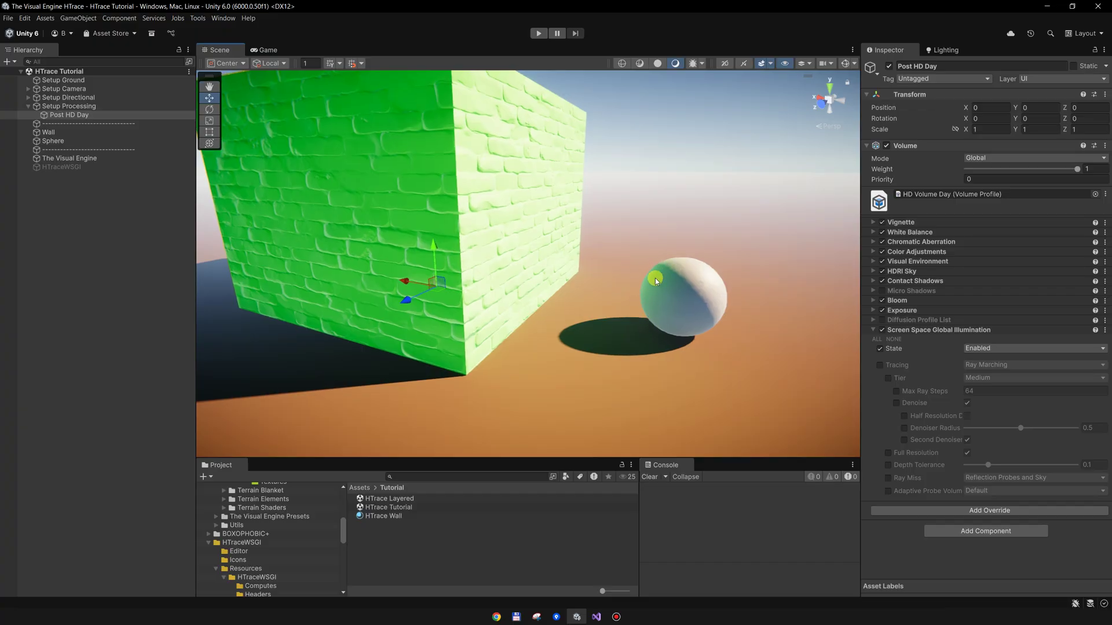
middle_click_drag(639, 321, 620, 336)
scroll(620, 335, "down", 2)
left_click_drag(478, 322, 438, 266, "alt")
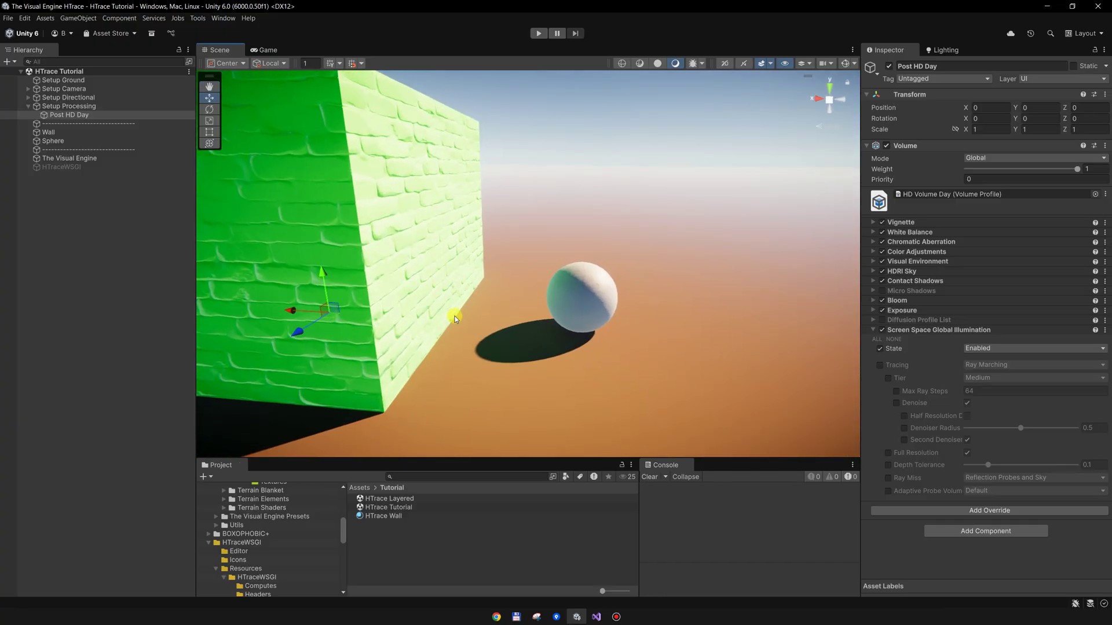
left_click_drag(607, 311, 489, 334, "alt")
middle_click_drag(489, 334, 523, 334)
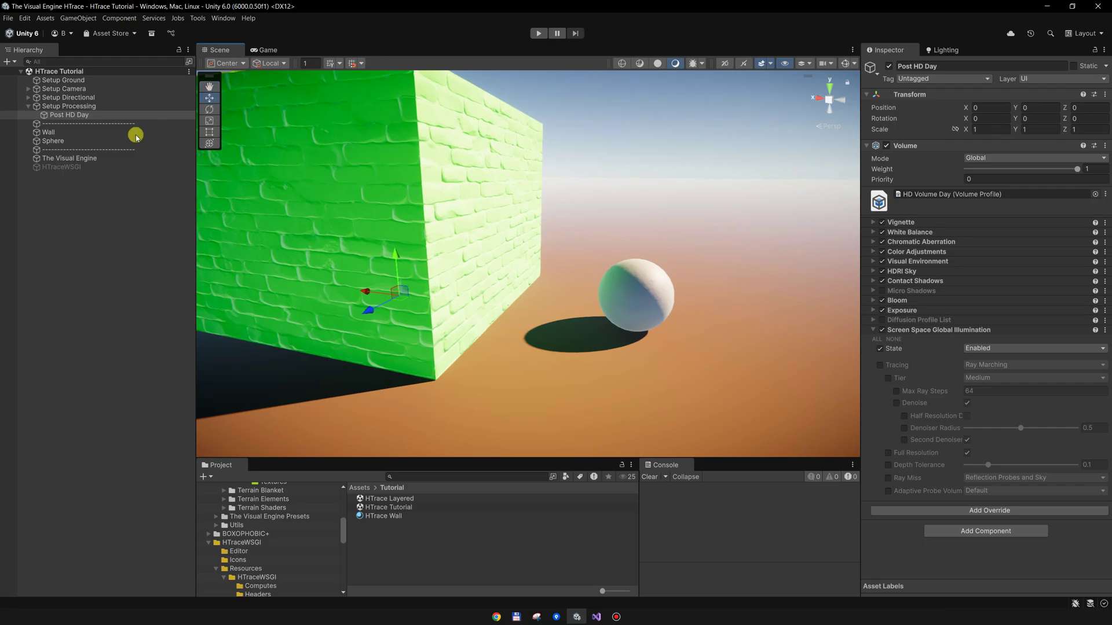
Step: Activate the HTraceWSGI object and apply its voxelization parameters
left_click(82, 167)
middle_click_drag(576, 281, 573, 293)
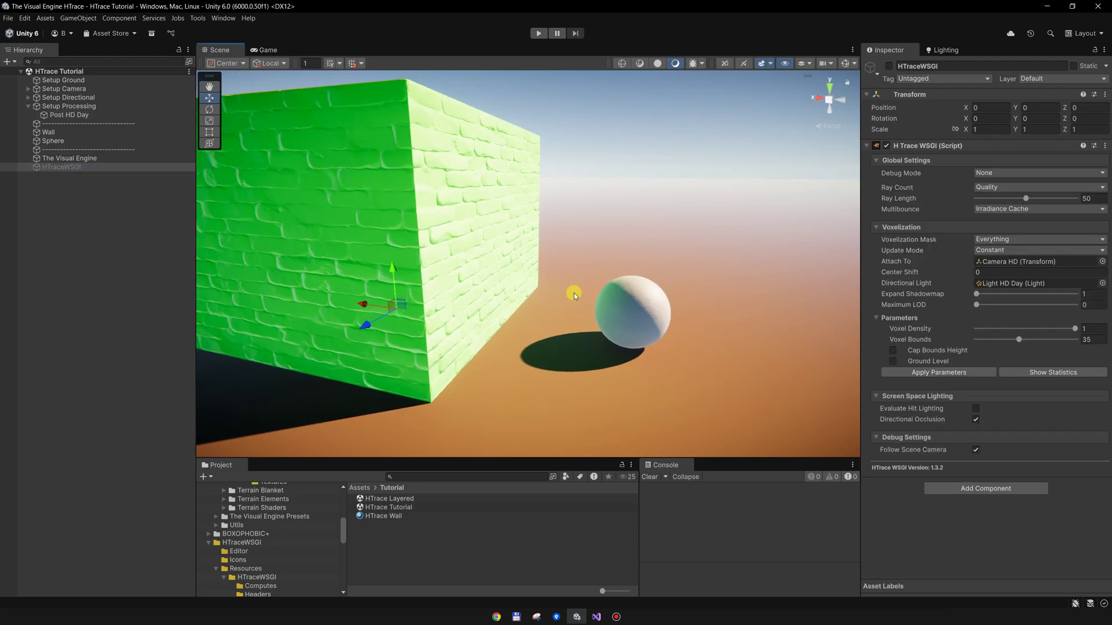
left_click(888, 68)
scroll(568, 273, "up", 1)
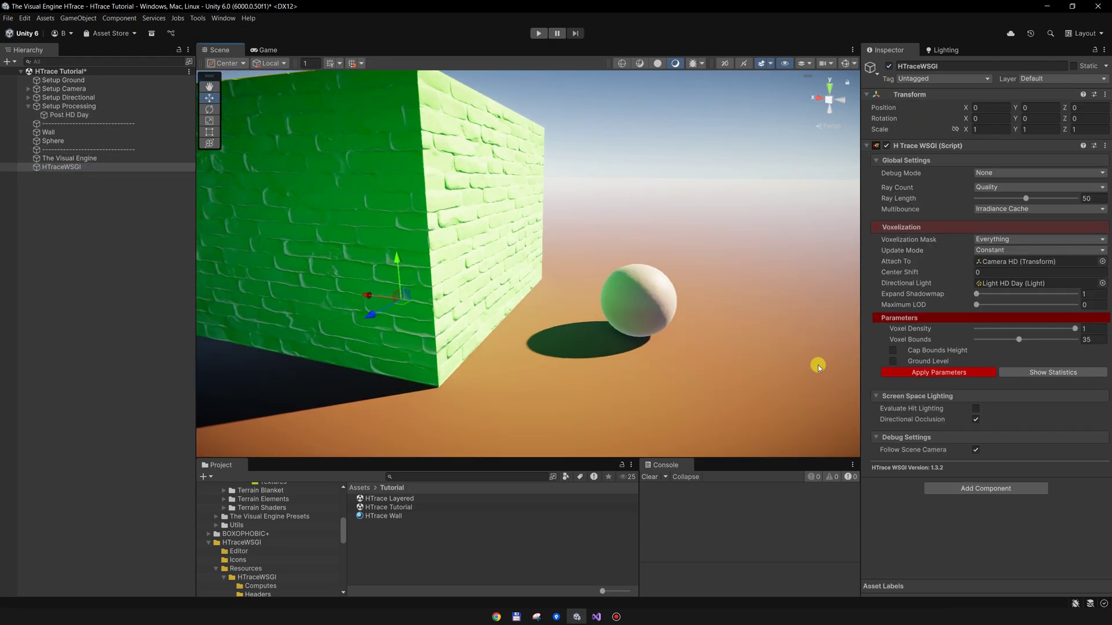
left_click(926, 373)
Step: Check the wall's bounce light on the sphere, and set the HTraceWSGI Debug Mode to Voxelized Color
mouse_move(551, 285)
left_mouse_down("alt")
mouse_move(525, 280)
mouse_move(616, 283)
mouse_move(617, 299)
mouse_move(551, 296)
left_mouse_up("alt")
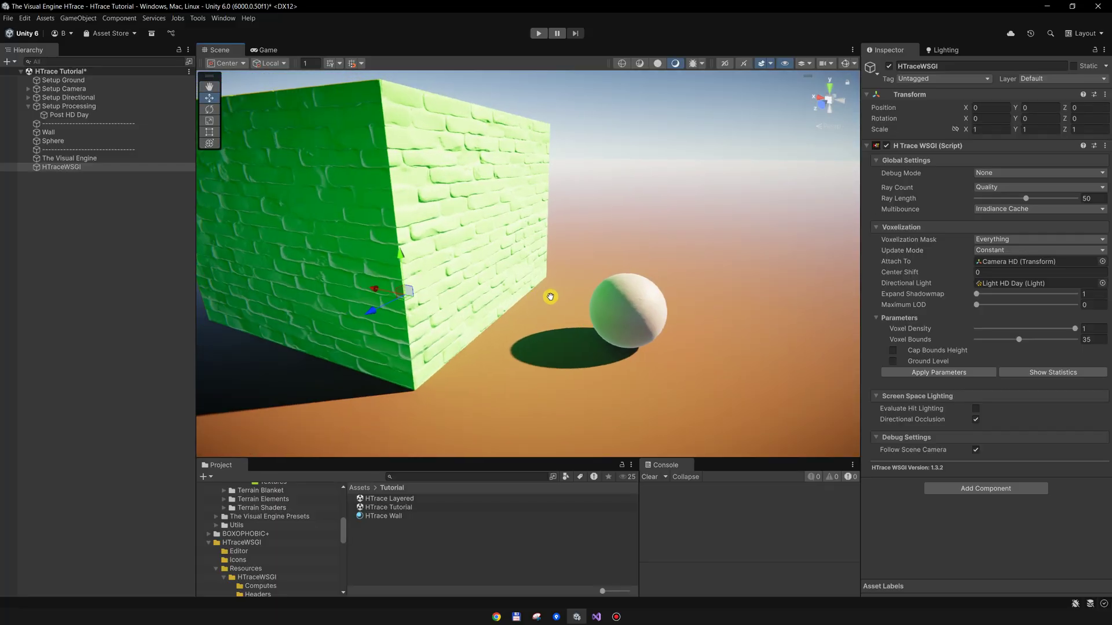
middle_click_drag(551, 295, 598, 301)
left_click_drag(597, 295, 547, 287, "alt")
middle_click_drag(547, 288, 552, 289)
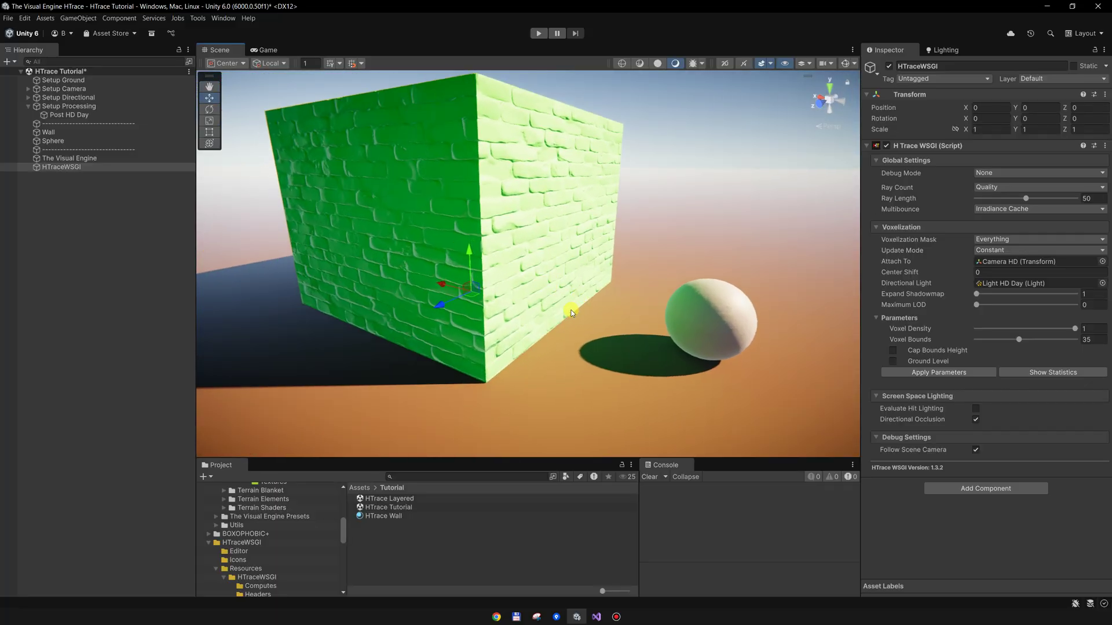
left_click_drag(598, 268, 523, 261, "alt")
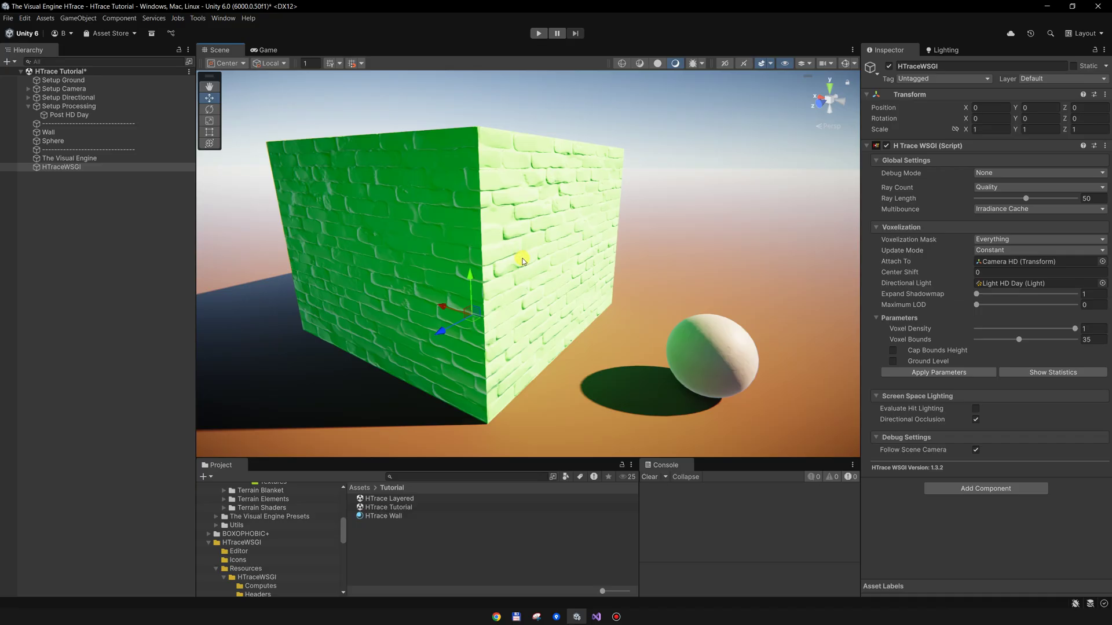
left_click(977, 174)
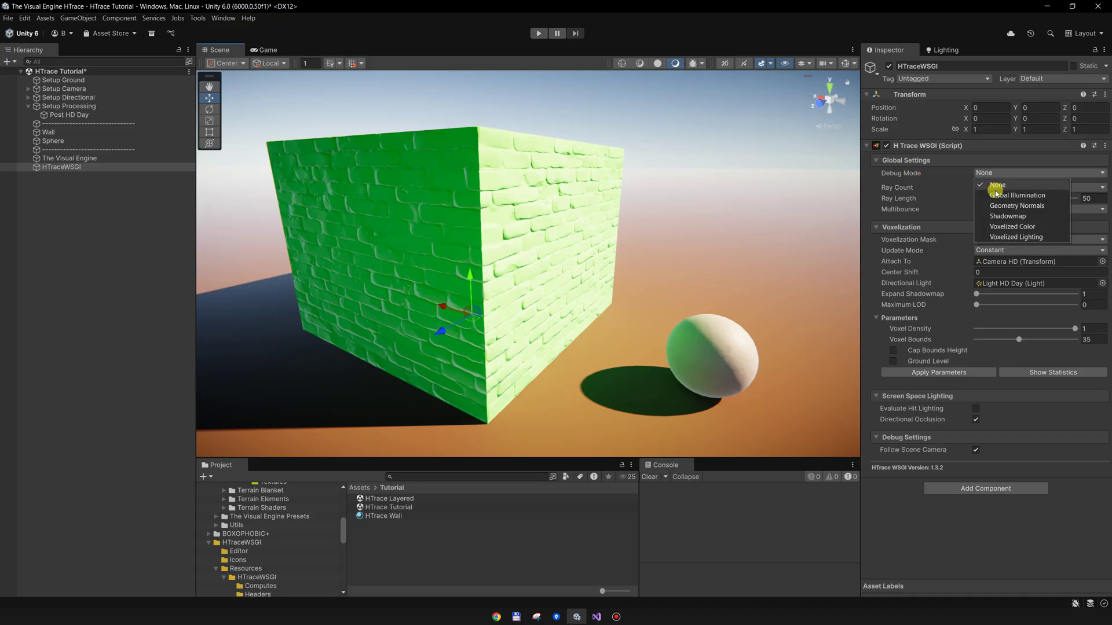
left_click(1013, 227)
Step: Examine the voxelized colours of the wall, ground and sphere from several sides
scroll(716, 234, "down", 2)
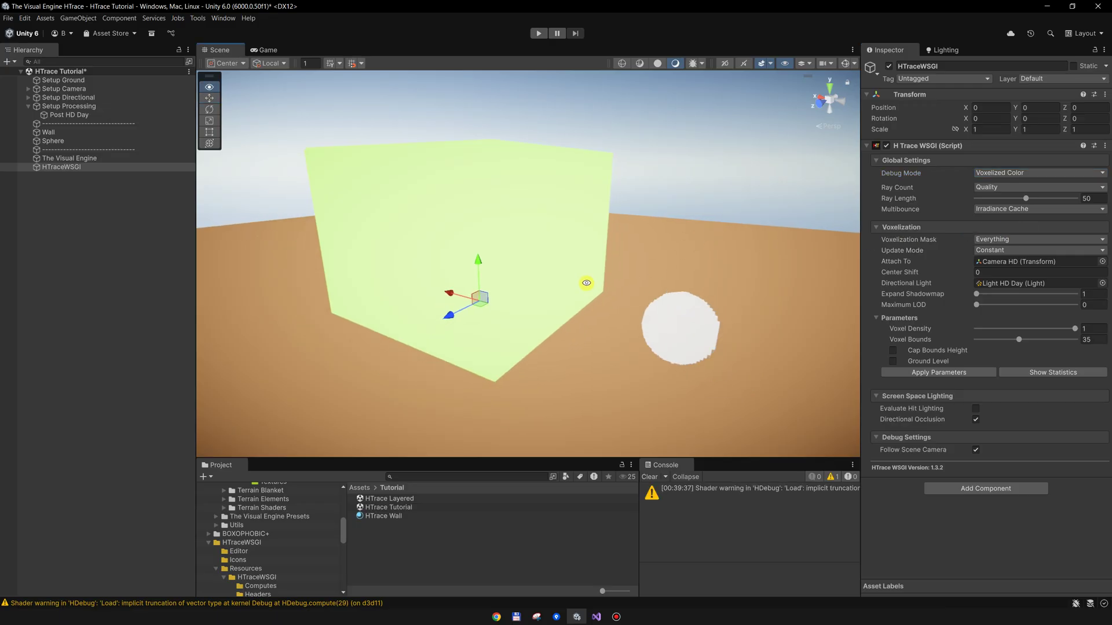
left_click_drag(586, 283, 538, 278, "alt")
middle_click_drag(546, 244, 561, 234)
scroll(561, 234, "down", 1)
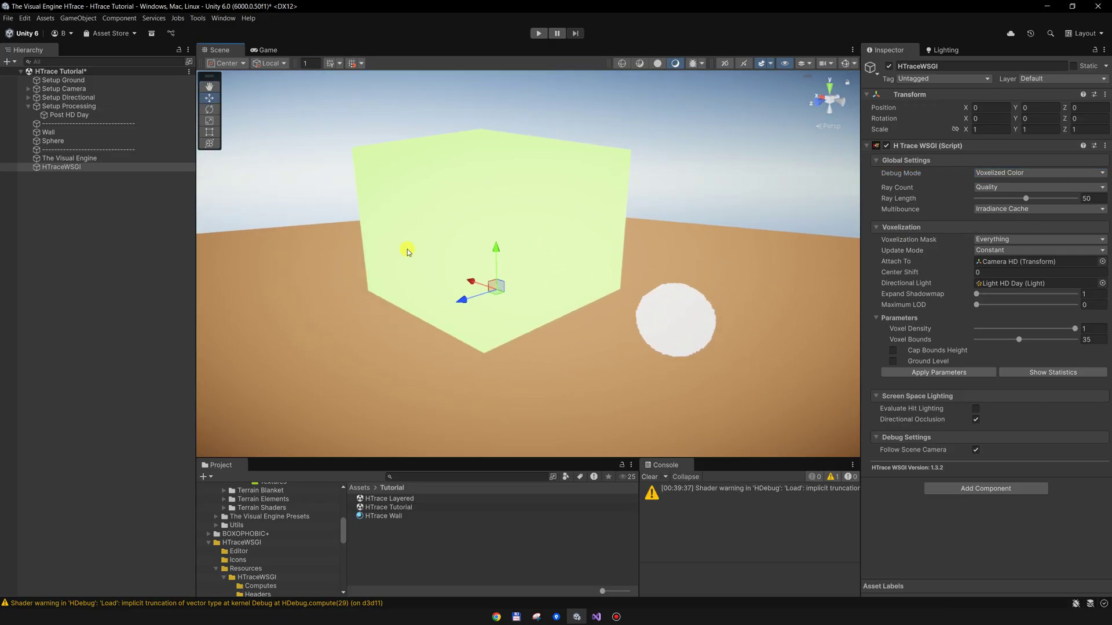
middle_click_drag(591, 274, 575, 281)
scroll(585, 272, "up", 2)
left_click_drag(644, 279, 773, 264, "alt")
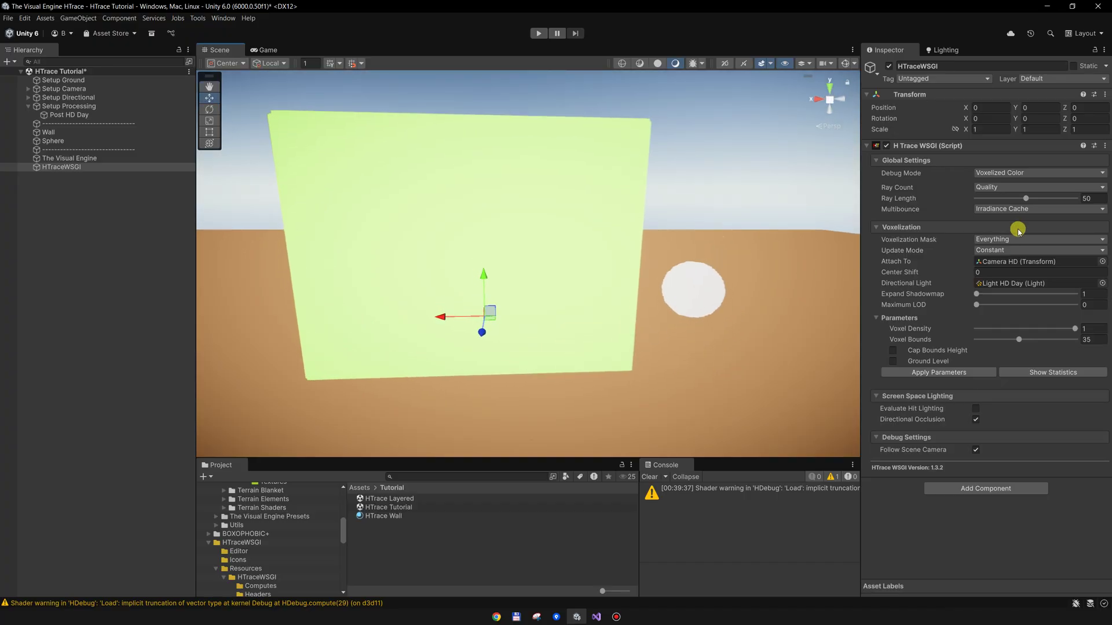
Step: Inspect the scene with HTraceWSGI's Debug Mode set to Voxelized Lighting, and return Debug Mode to None
left_click(1014, 176)
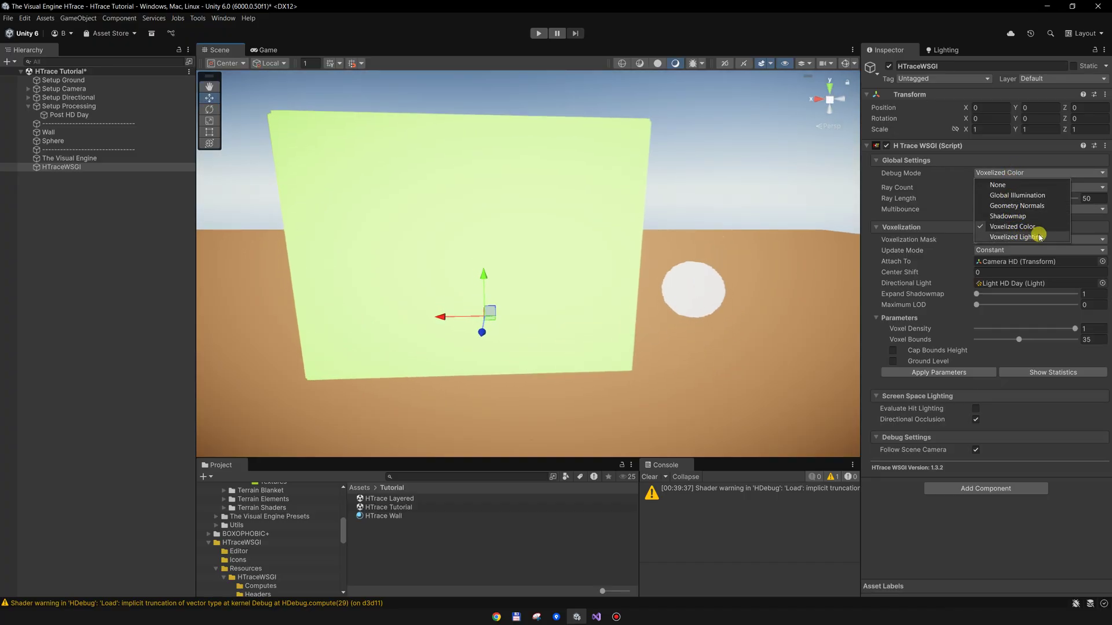
left_click(1040, 237)
left_click_drag(724, 277, 587, 298, "alt")
left_click(996, 172)
left_click(999, 183)
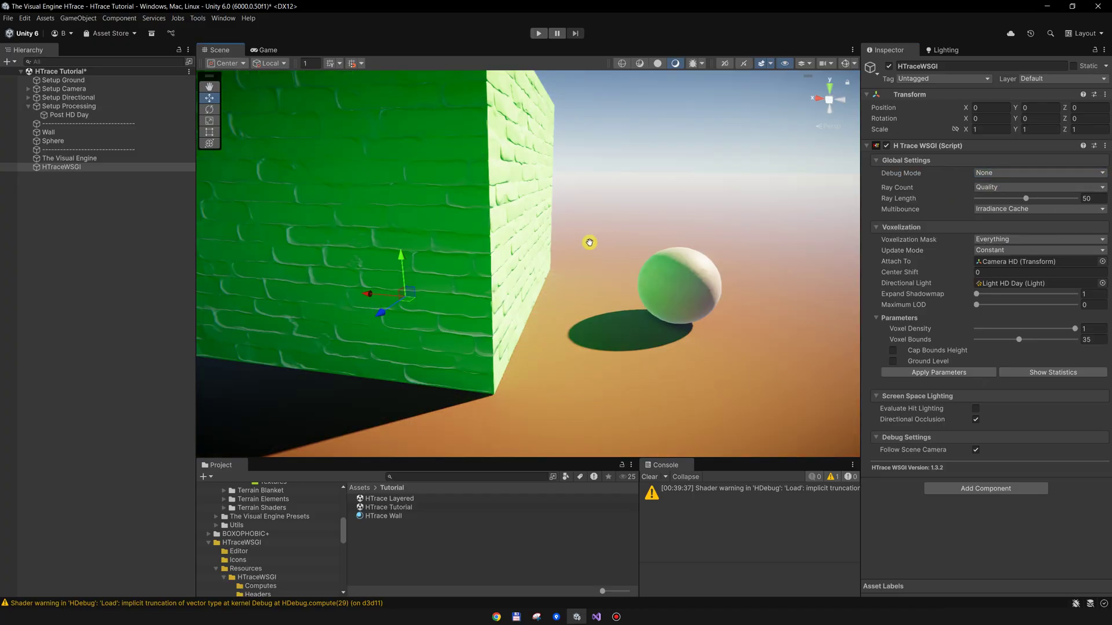
left_click_drag(590, 242, 752, 314, "alt")
Step: Change the wall's HTrace Wall material Base Map colour to red, hexadecimal EE0000
left_click(449, 234)
scroll(906, 262, "down", 8)
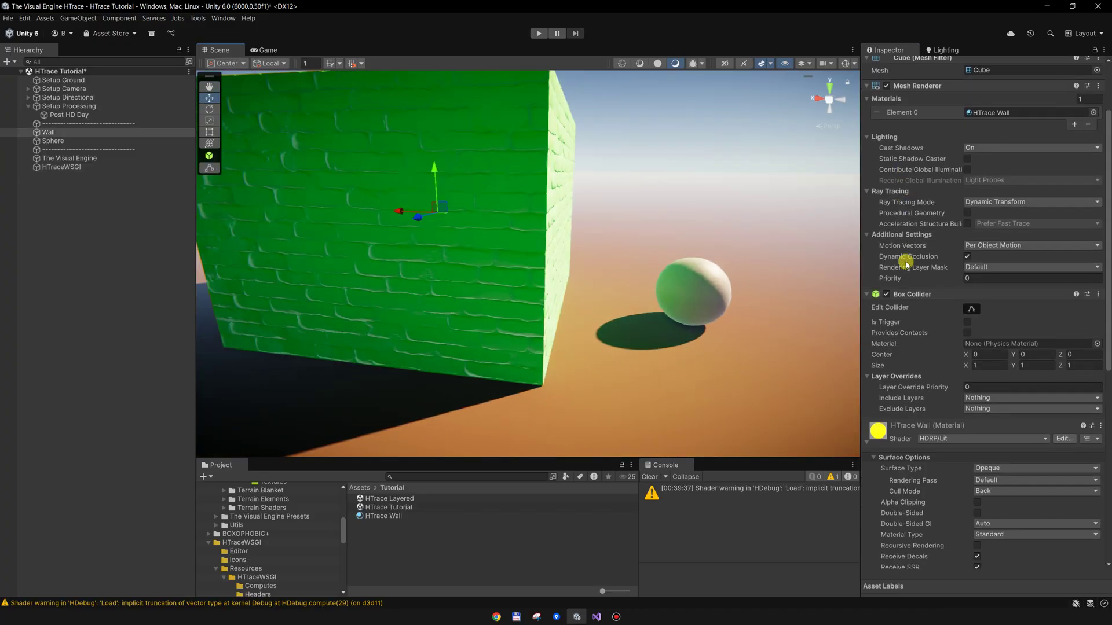
left_click_drag(602, 277, 643, 295, "alt")
left_click(1040, 469)
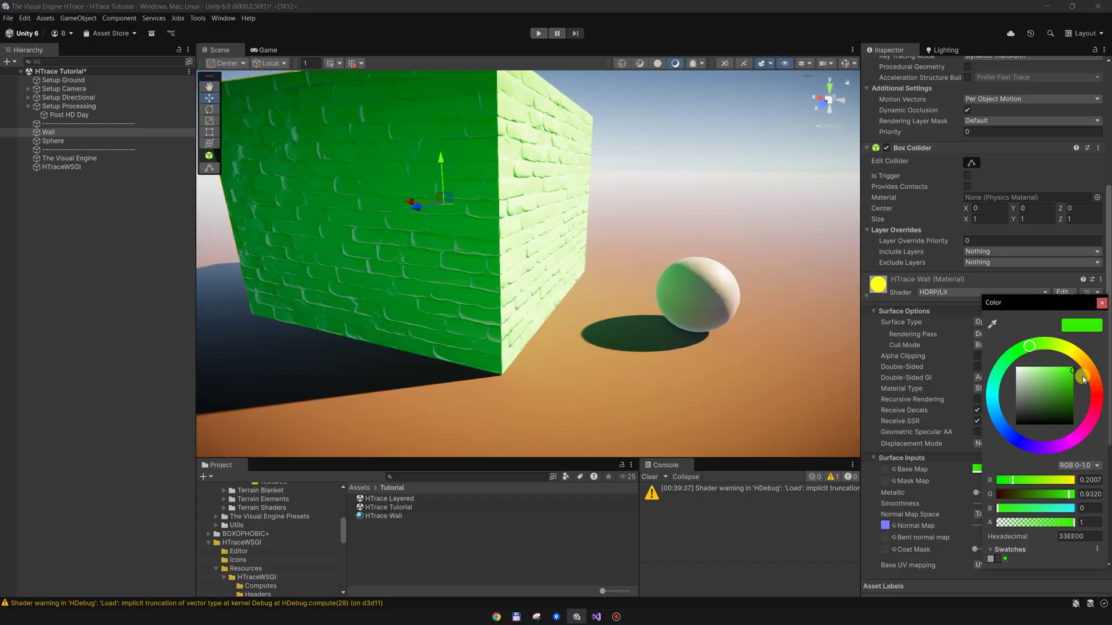
left_click_drag(1093, 409, 1097, 414)
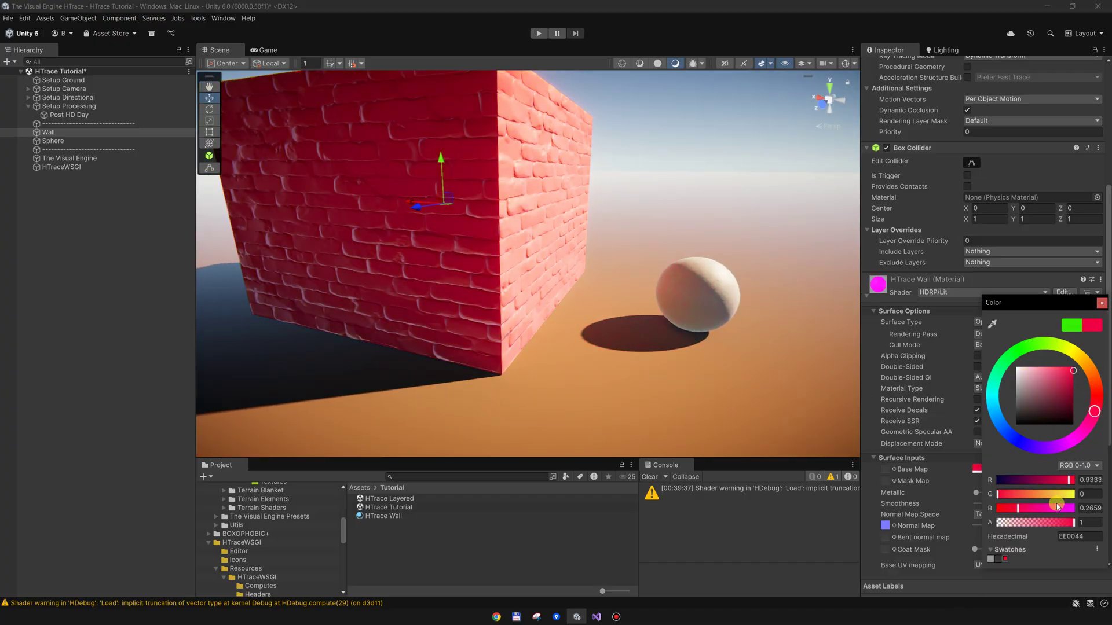
left_click_drag(1019, 510, 997, 508)
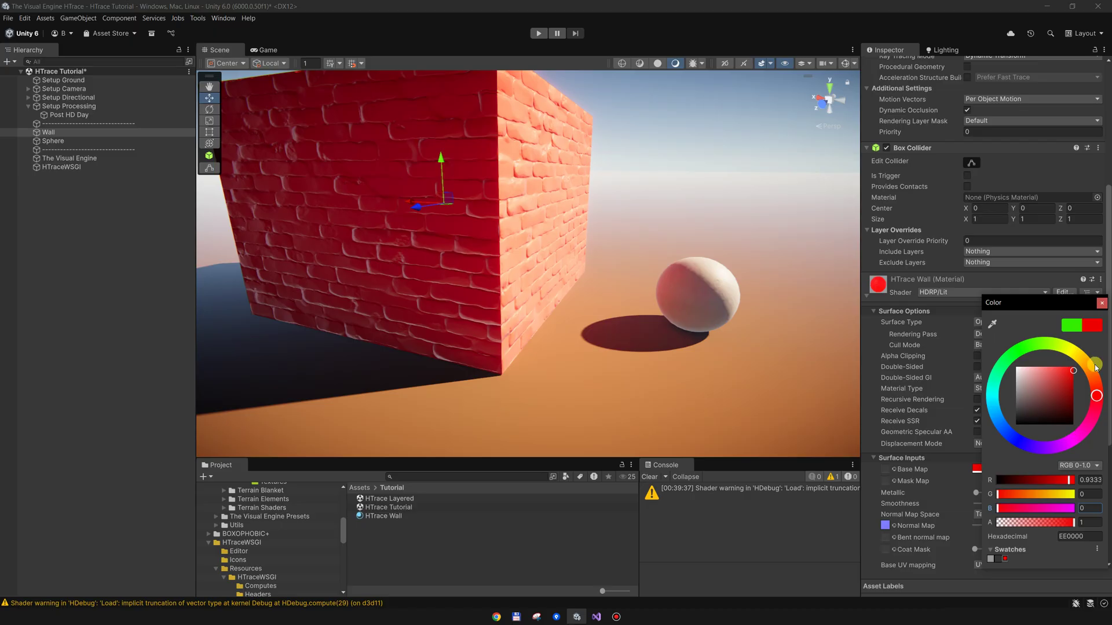
left_click(1102, 303)
Step: Check the wall's bounce light on the sphere, and switch the HTrace Wall material's shader to General Standard Lit
left_click_drag(697, 283, 632, 254, "alt")
left_click_drag(622, 297, 592, 304, "alt")
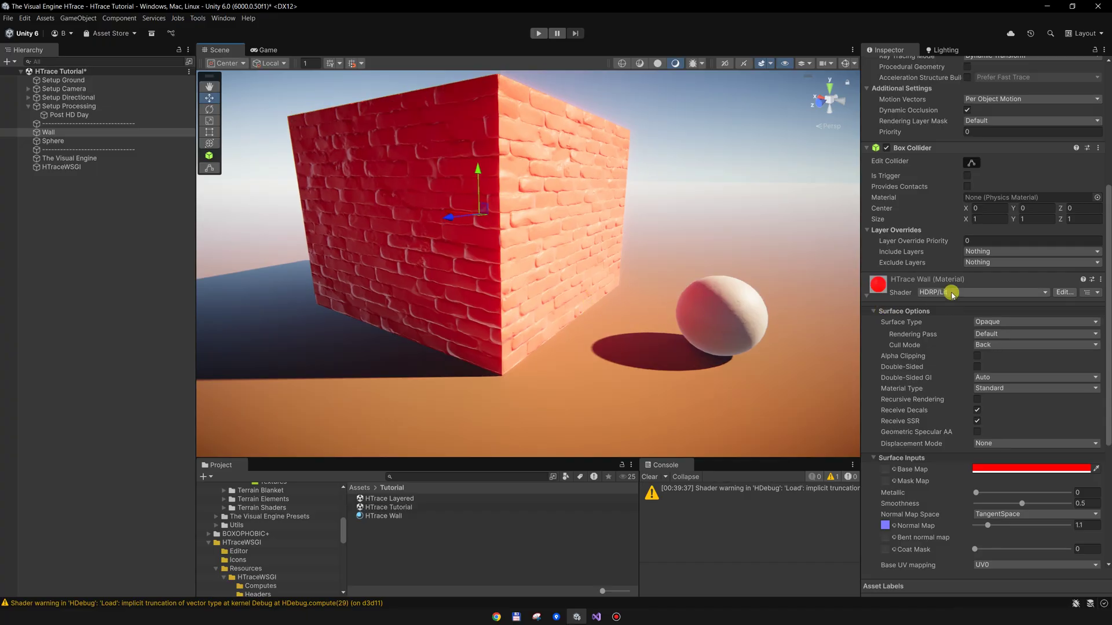
left_click_drag(587, 187, 609, 338, "alt")
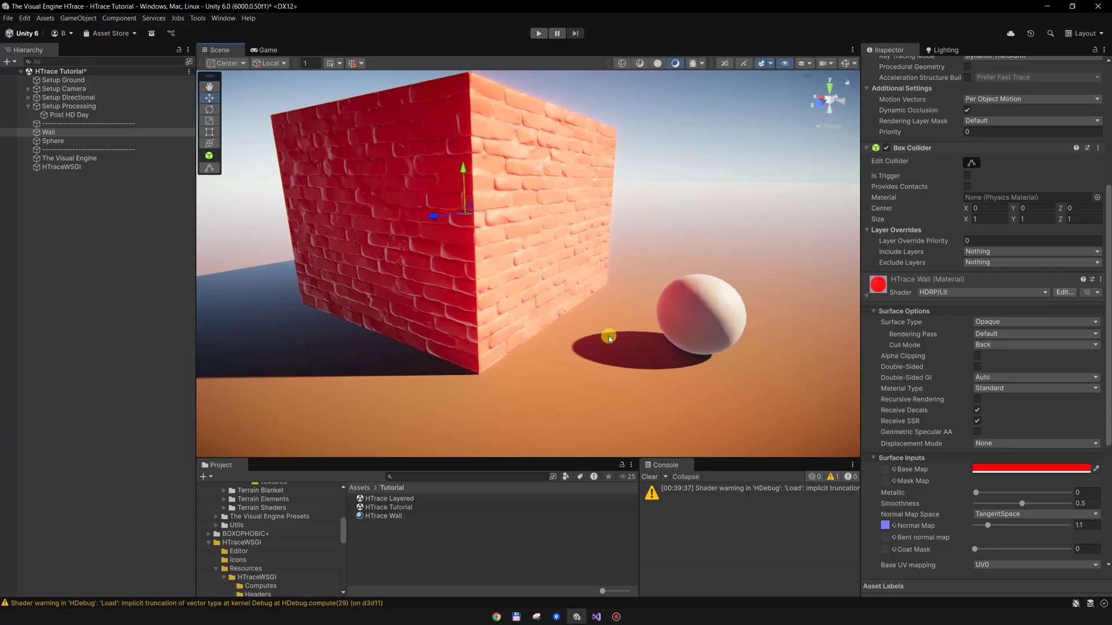
middle_click_drag(615, 358, 617, 372)
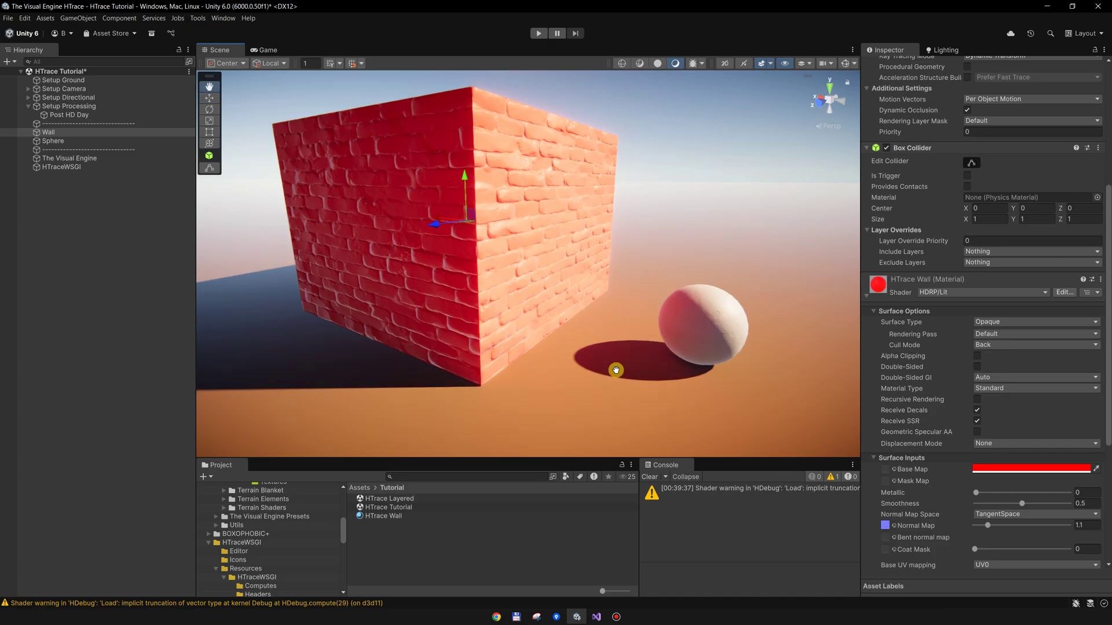
left_click(963, 293)
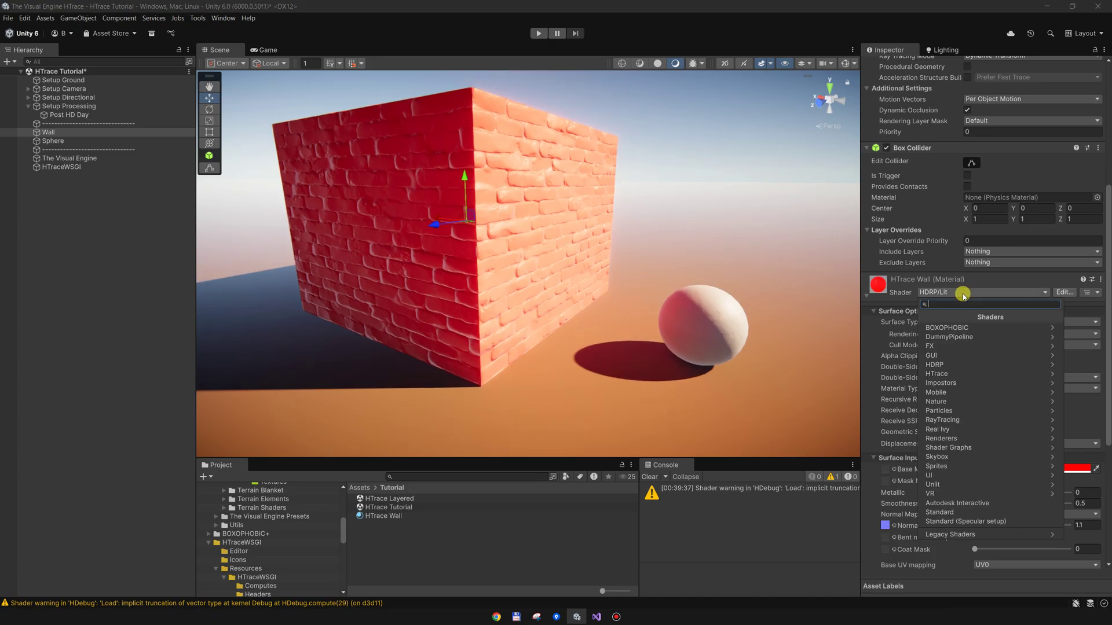
type("gener")
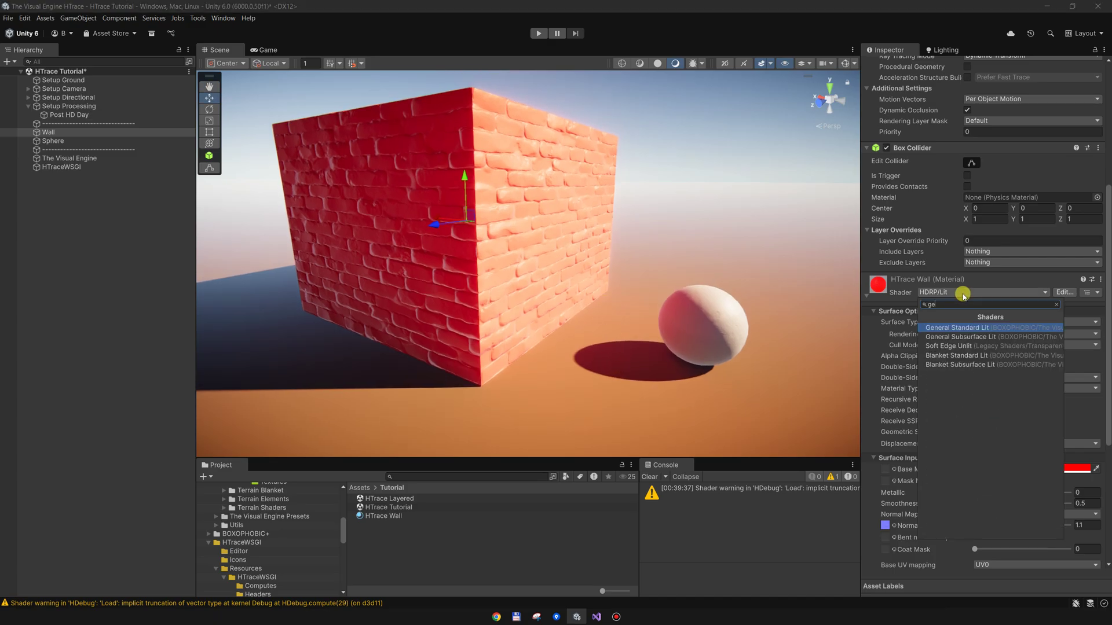
left_click(964, 329)
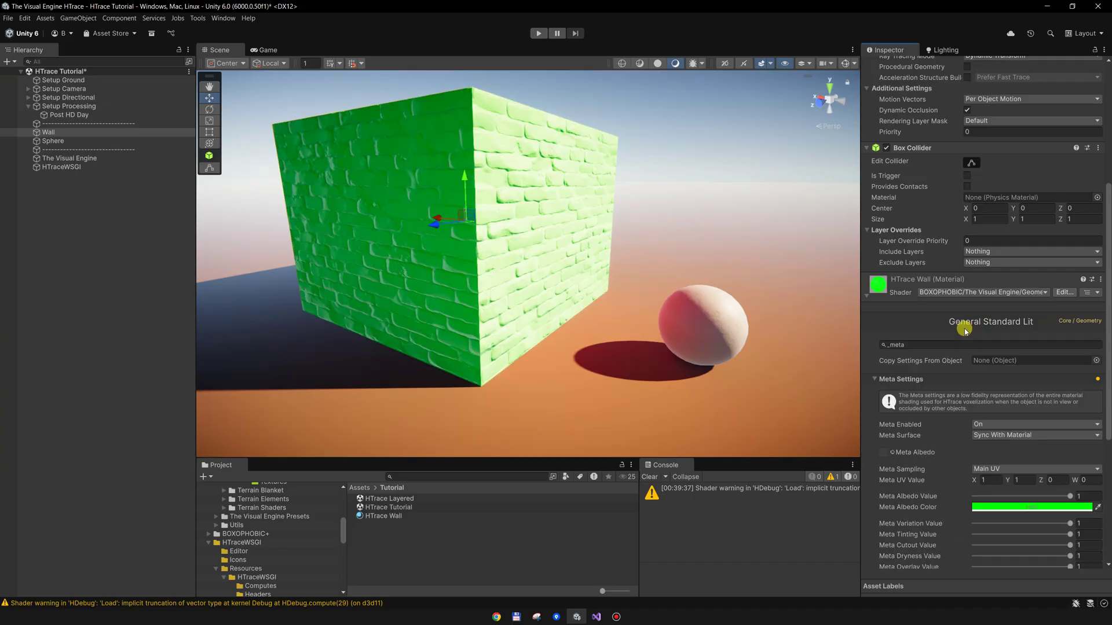
Step: Examine the bounce light from the General Standard Lit wall on the sphere and its shadow from several angles
left_click_drag(672, 301, 629, 241, "alt")
scroll(609, 281, "up", 3)
mouse_move(607, 283)
left_mouse_down("alt")
mouse_move(620, 308)
mouse_move(753, 296)
mouse_move(595, 297)
left_mouse_up("alt")
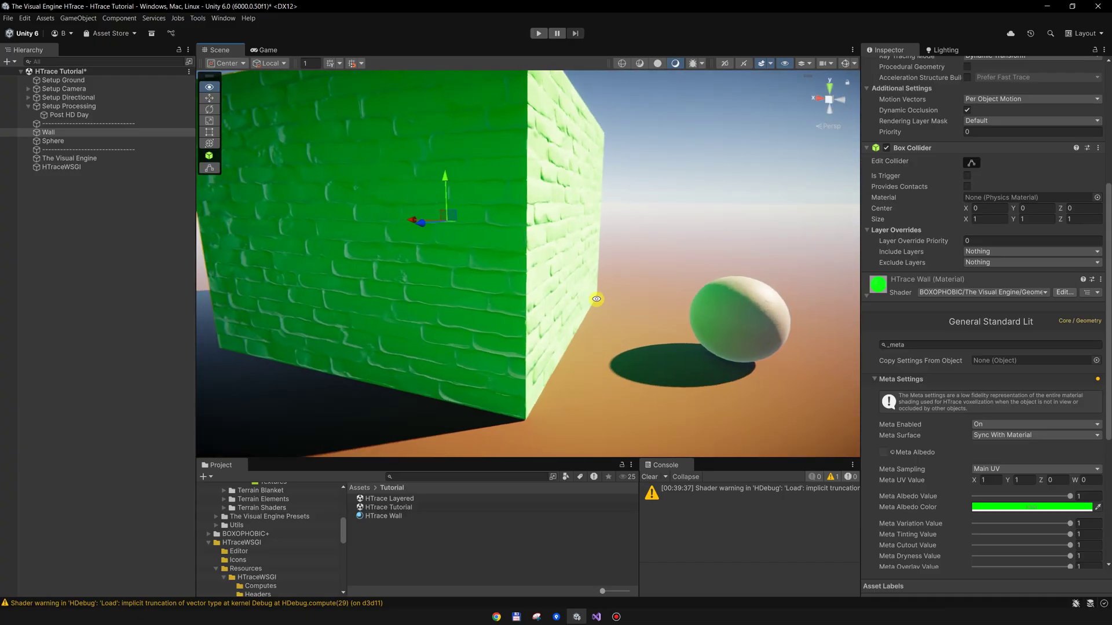
scroll(590, 298, "up", 2)
scroll(591, 300, "down", 2)
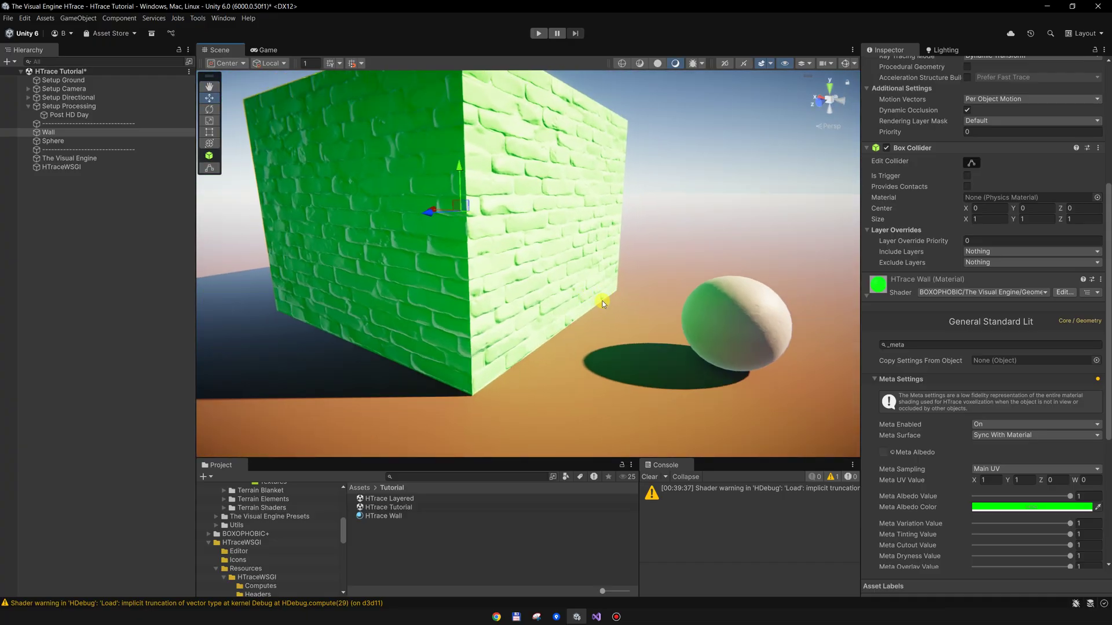
left_click_drag(598, 286, 574, 288, "alt")
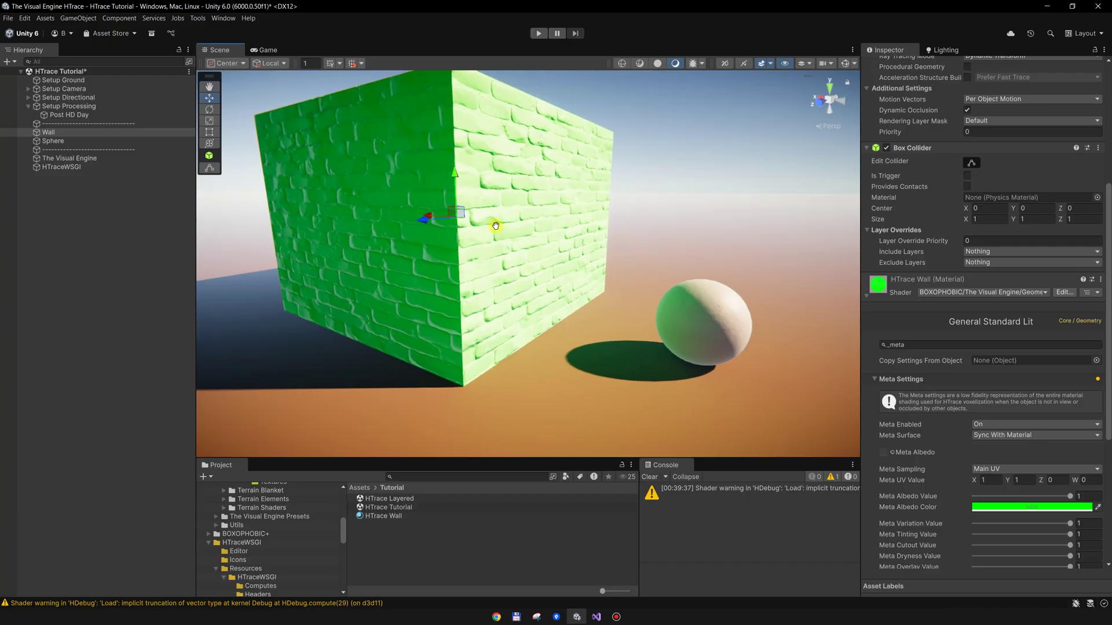
middle_click_drag(495, 225, 506, 236)
middle_click_drag(576, 192, 578, 214)
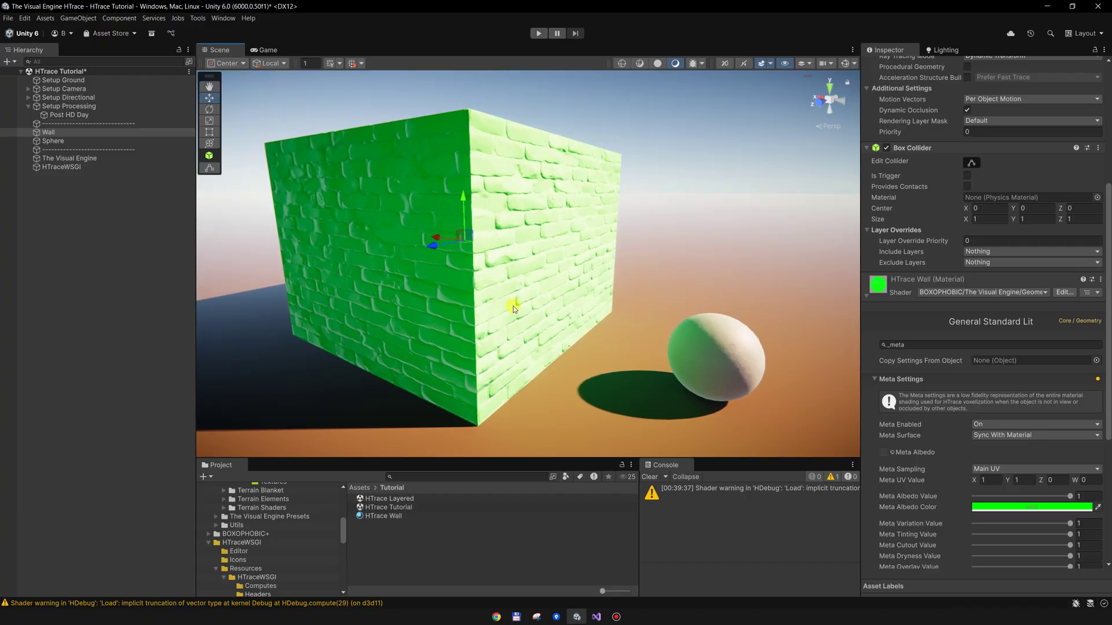
Step: Try to set the wall material's Meta Albedo Color to red with R 1, G 0 and B 0.0603
left_click(1023, 507)
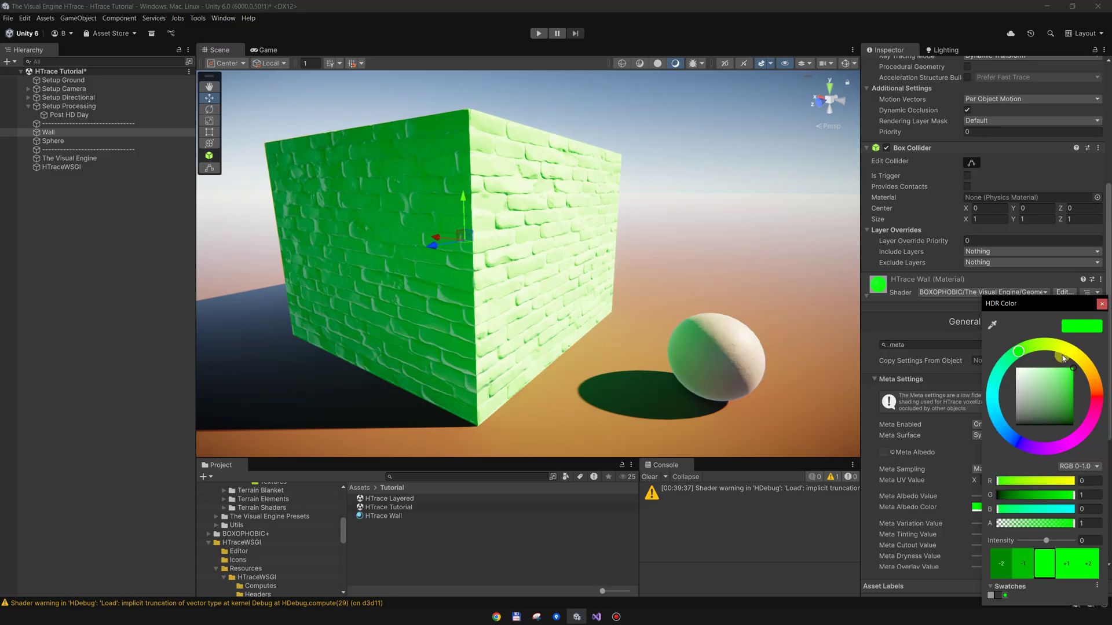
left_click_drag(1089, 386, 1092, 418)
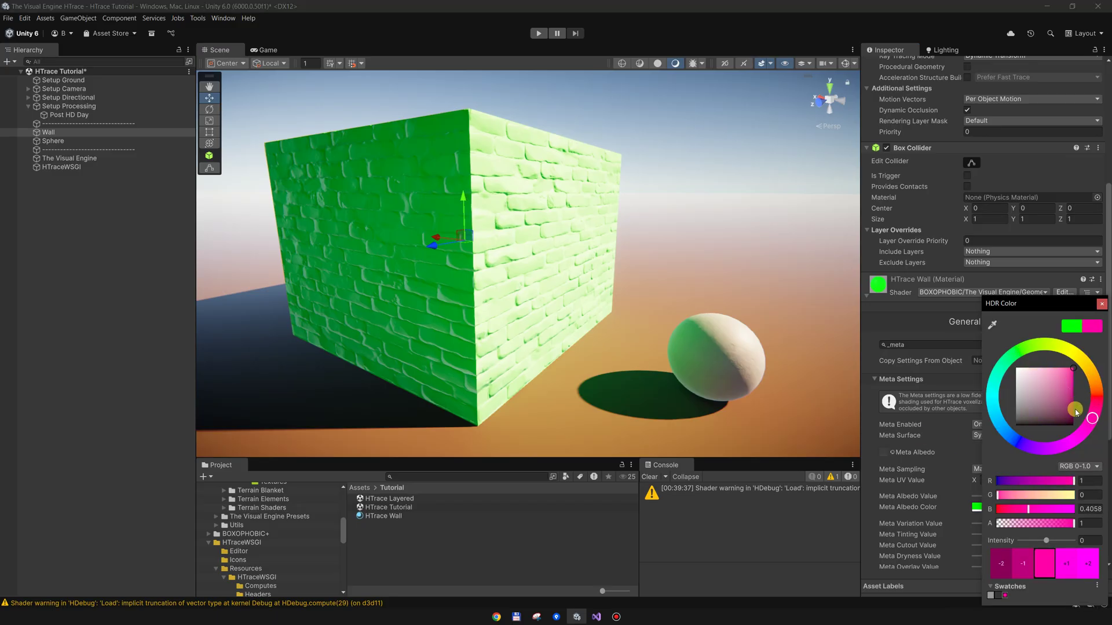
left_click(1095, 405)
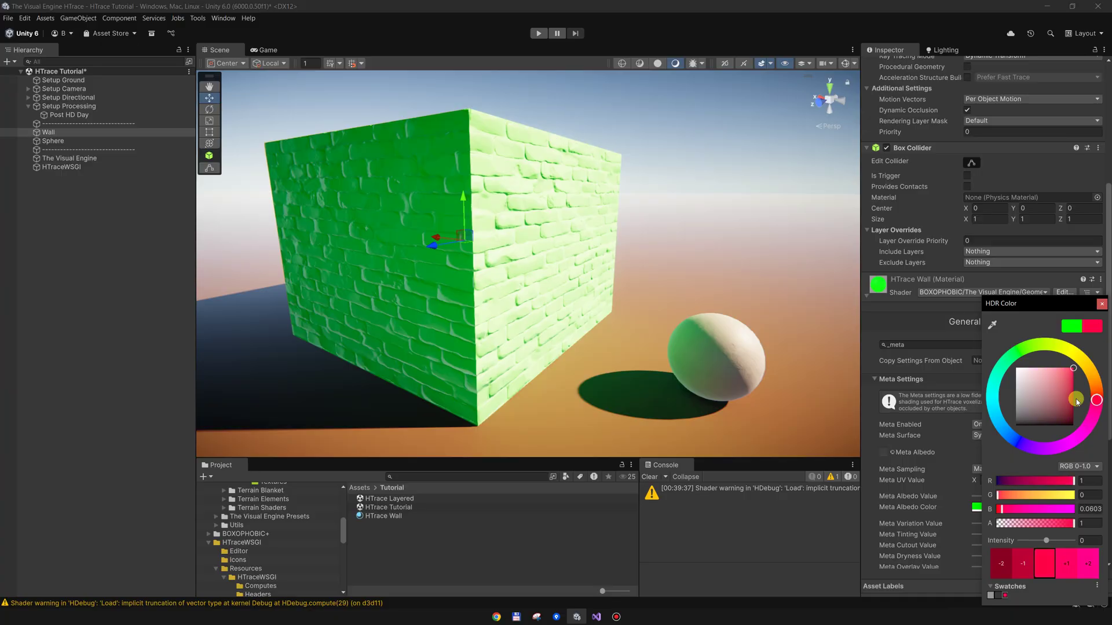
left_click(1101, 304)
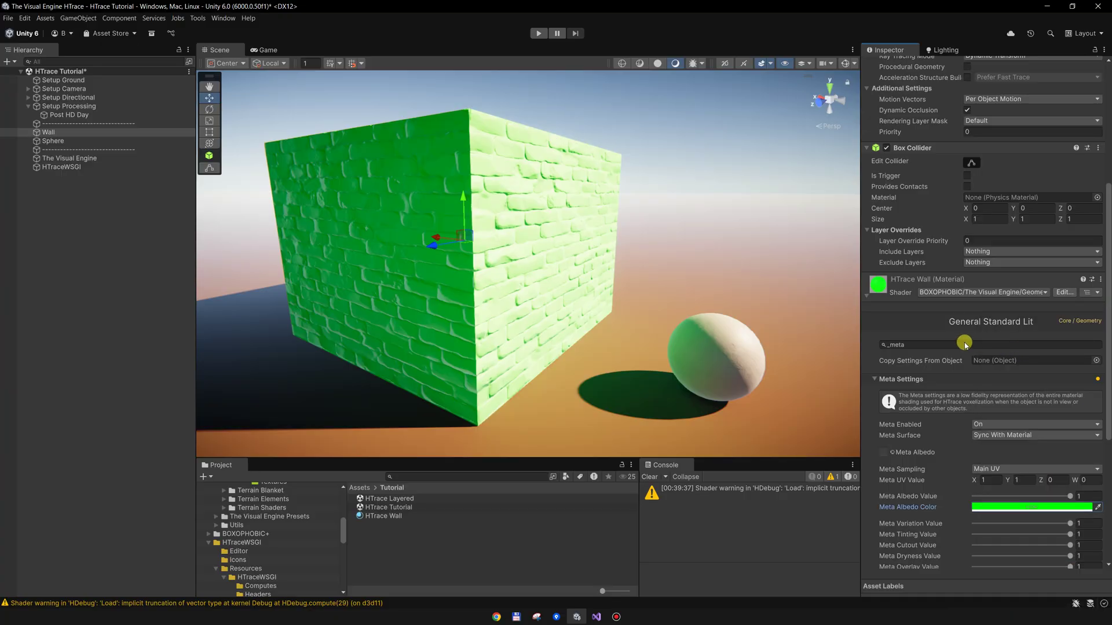
Step: Clear the _meta filter from the wall material's settings and set its Main Color to red with R 1, G 0 and B 0.0282
left_click_drag(963, 343, 857, 341)
key("BackSpace")
scroll(949, 383, "down", 5)
scroll(987, 396, "down", 4)
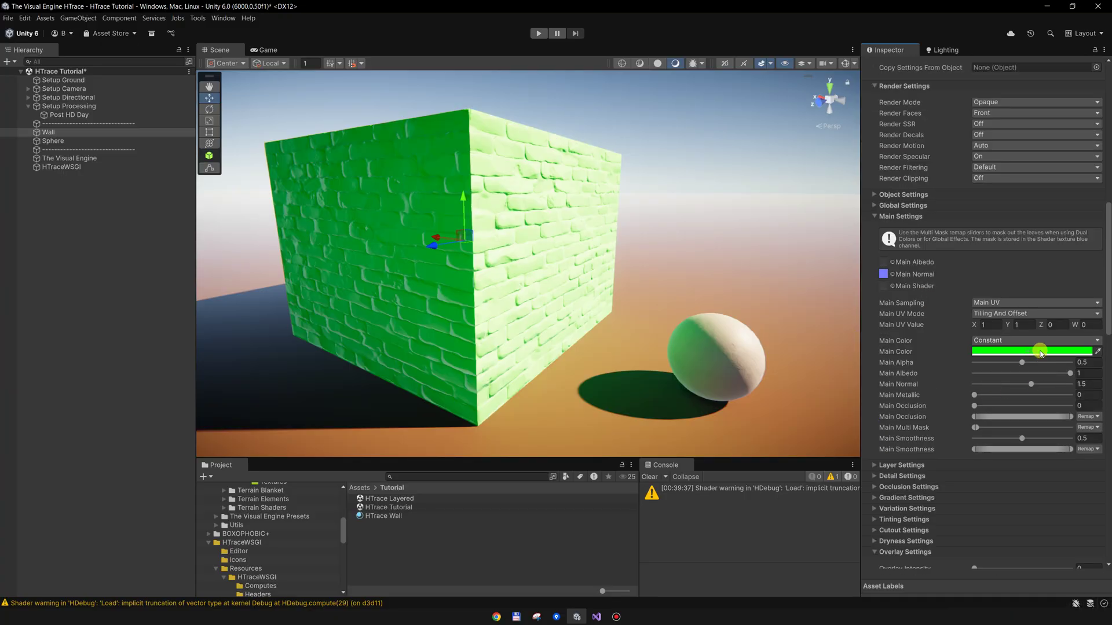
left_click(1036, 351)
mouse_move(1097, 399)
left_mouse_down()
mouse_move(1089, 427)
mouse_move(1081, 401)
left_mouse_up()
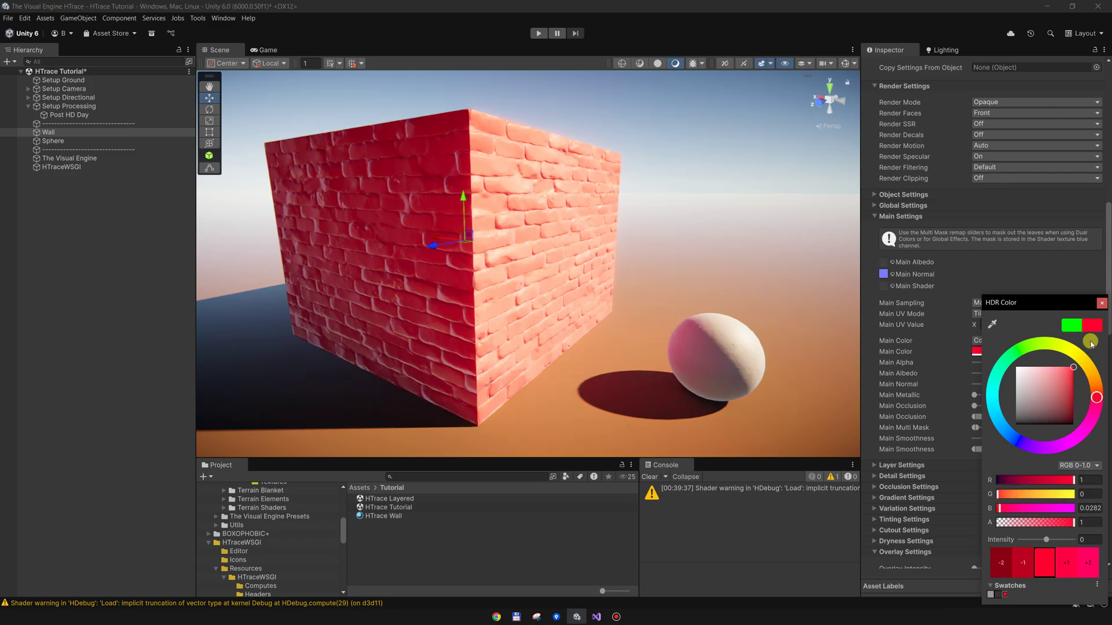
left_click(1101, 303)
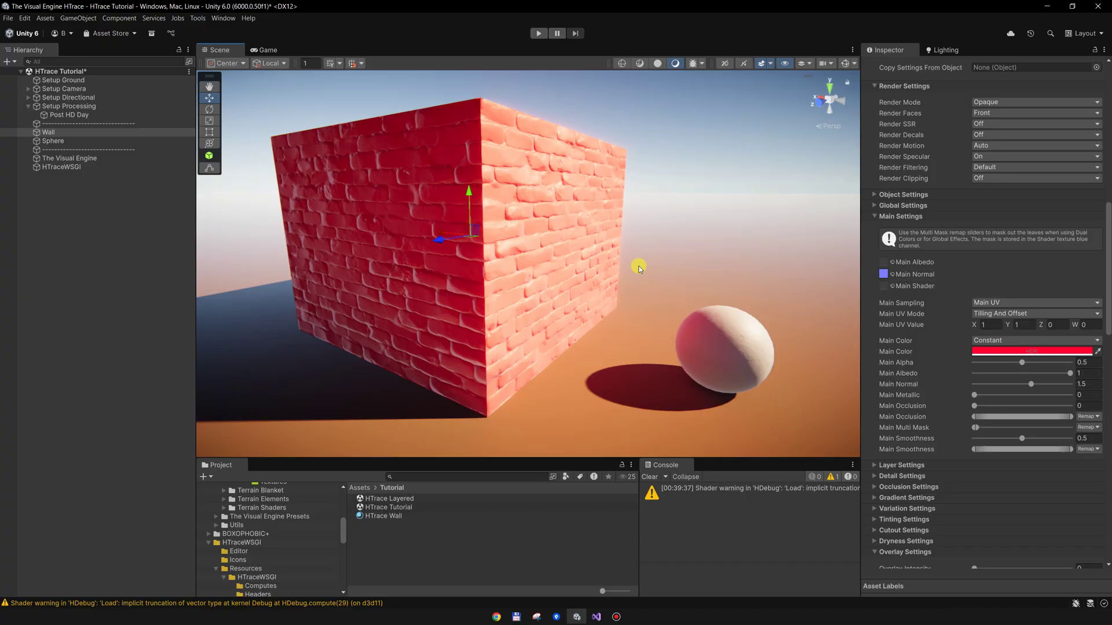
Step: Raise the wall material's Overlay Intensity to its maximum in the Overlay Settings
left_click_drag(637, 266, 615, 287, "alt")
middle_click_drag(615, 287, 611, 273)
scroll(933, 361, "down", 8)
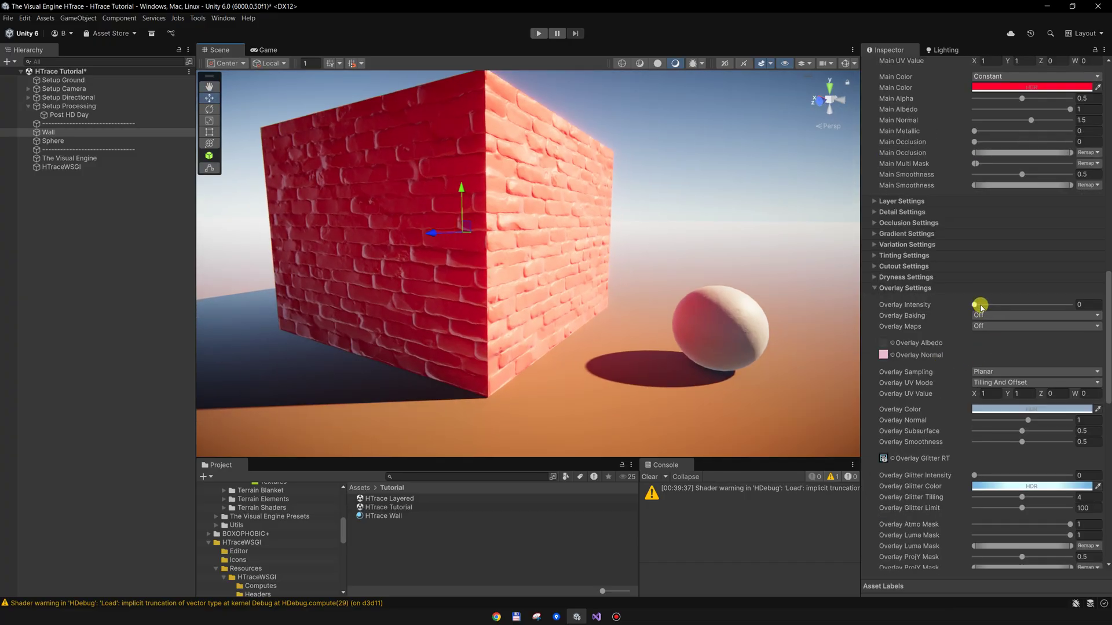
left_click_drag(1015, 305, 1092, 304)
Step: Set the global Overlay Intensity to 1 on The Visual Engine object, and check the overlaid wall's bounce light on the sphere
left_click(72, 158)
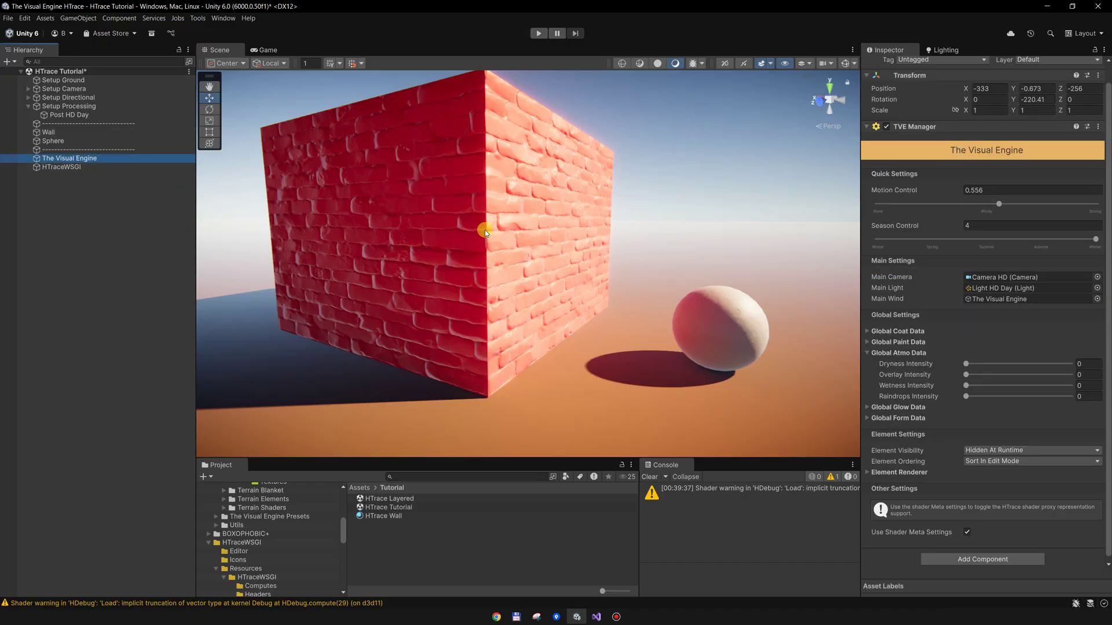
left_click_drag(966, 377, 1088, 377)
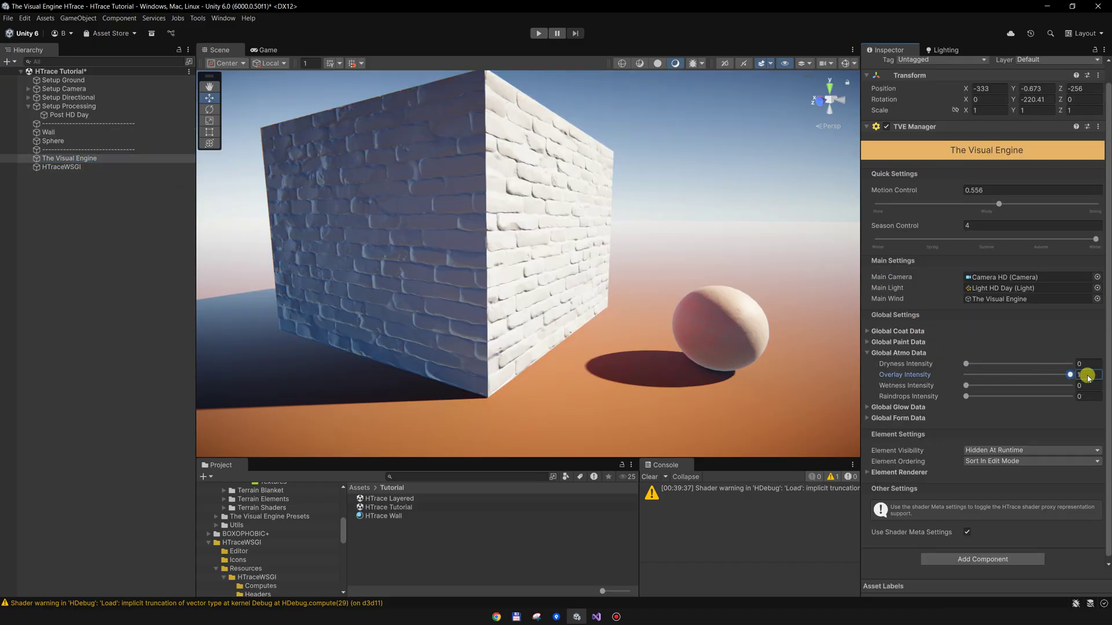
middle_click_drag(499, 219, 493, 224)
scroll(529, 224, "up", 2)
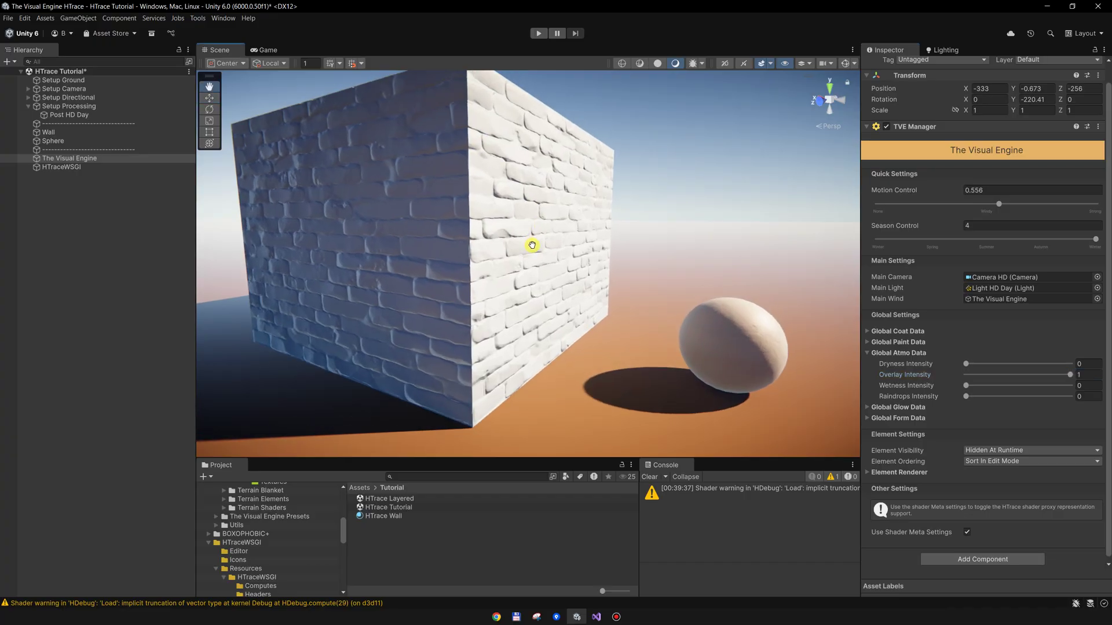
right_click_drag(496, 284, 611, 274)
left_click_drag(569, 272, 458, 323, "alt")
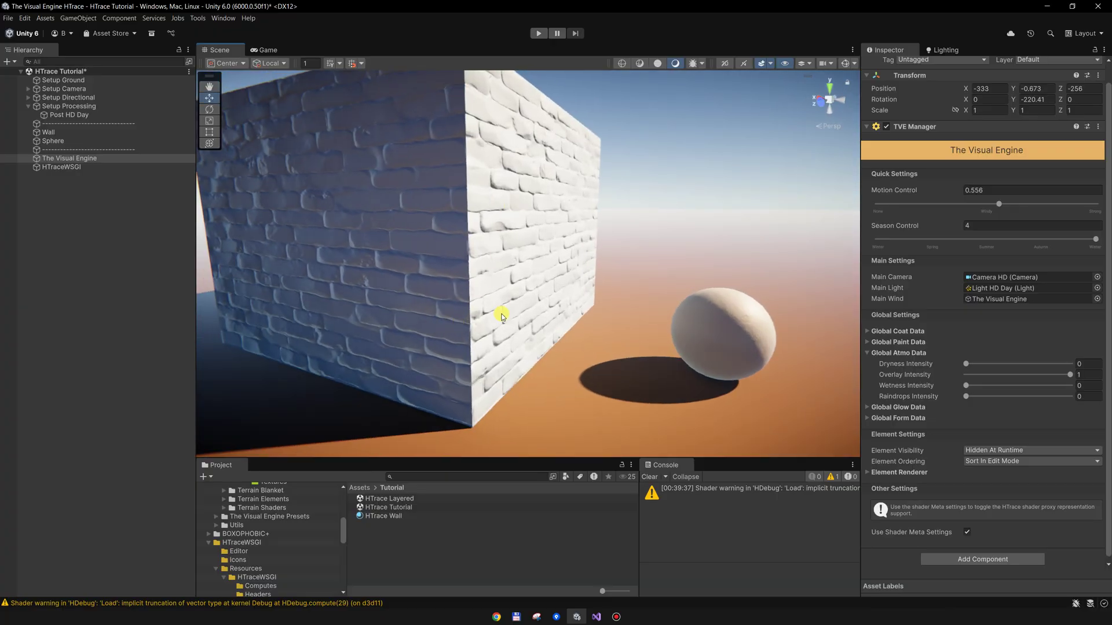
left_click_drag(550, 338, 650, 265, "alt")
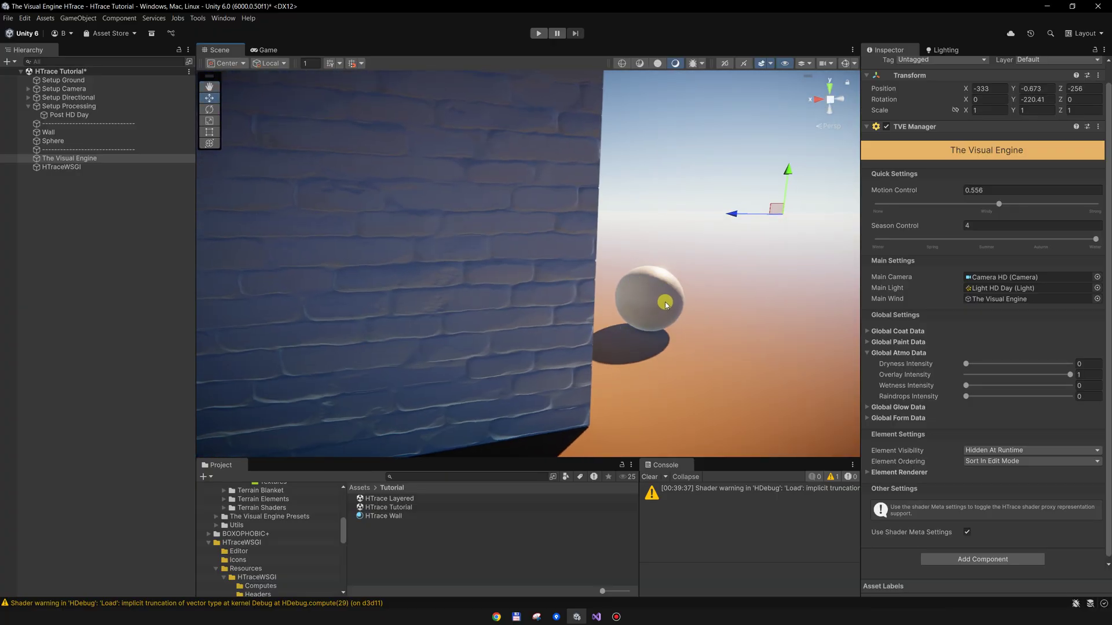
left_click_drag(651, 315, 613, 305, "alt")
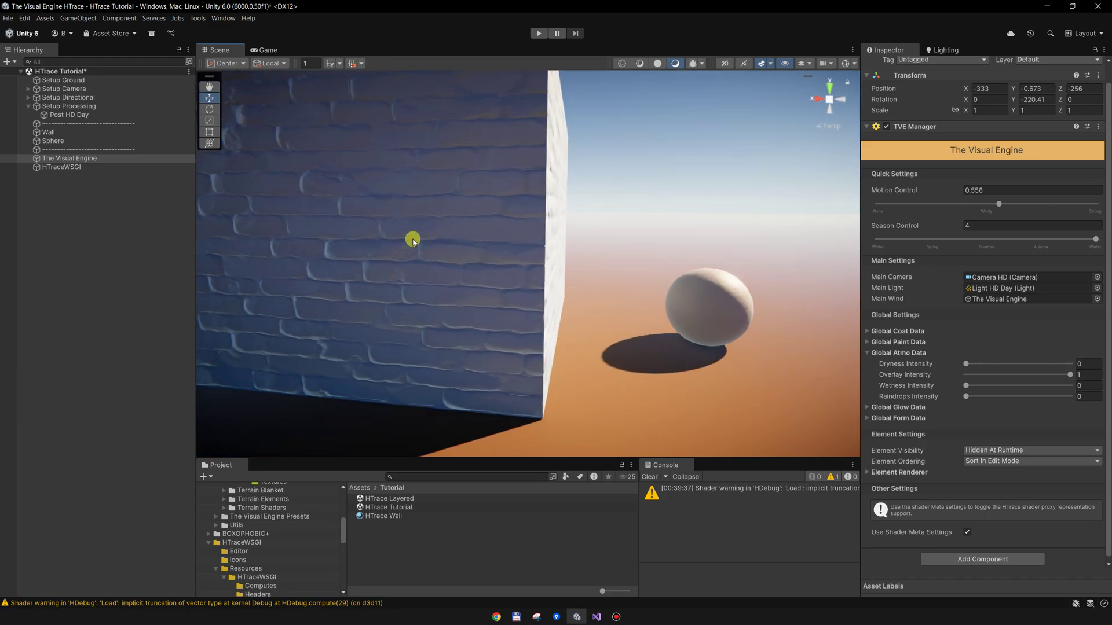